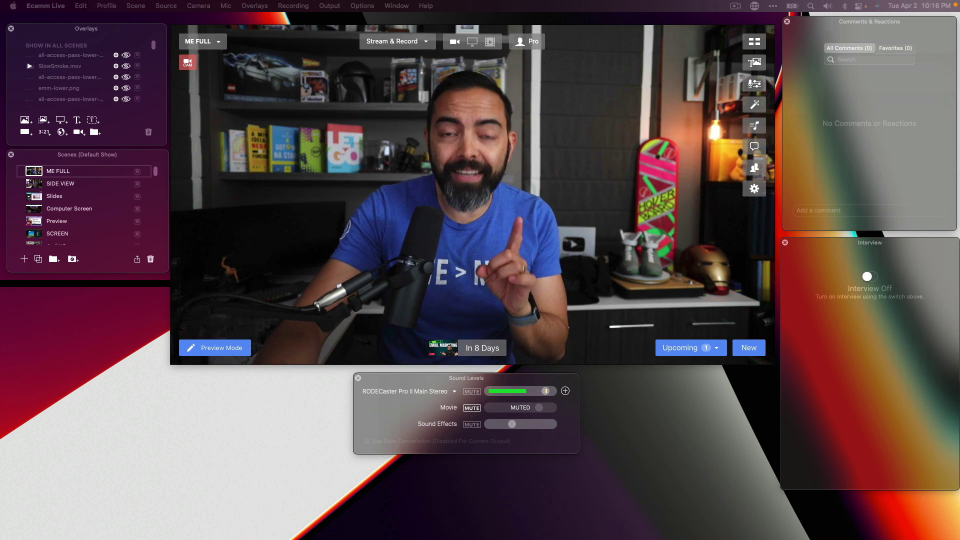
# - Switch the live view to the SIDE VIEW scene and back to the ME FULL scene
pyautogui.press('super+2')
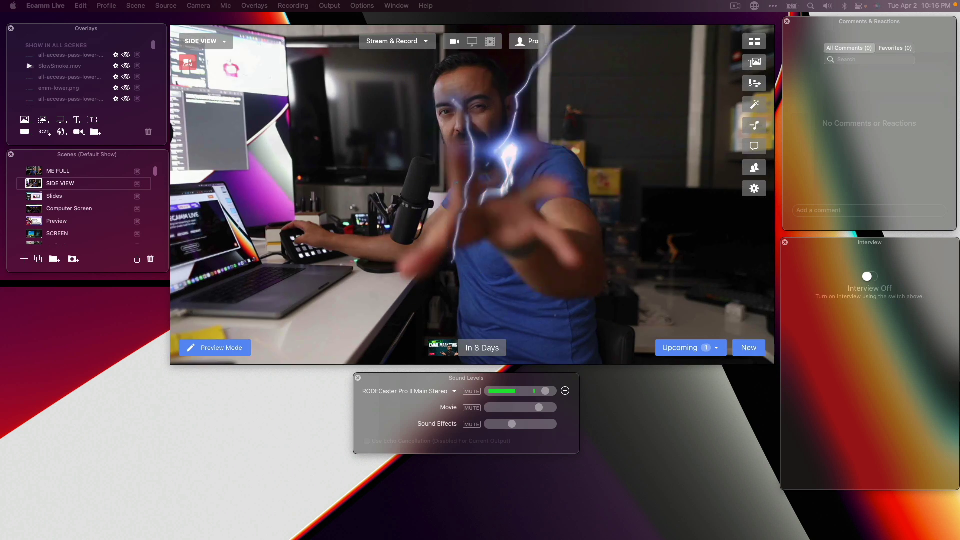
pyautogui.press('super+1')
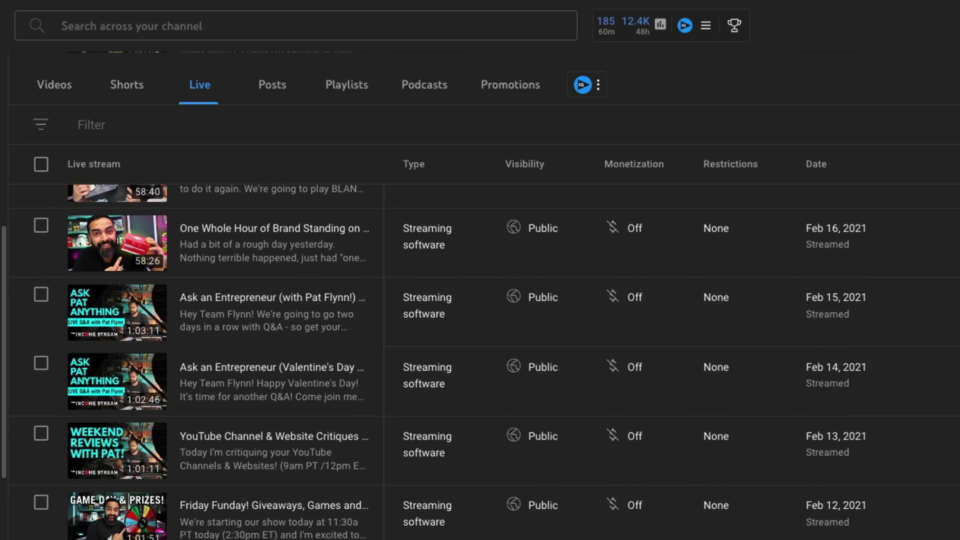
# - Switch to YouTube in the browser and look through the channel's past live streams from early 2021
pyautogui.scroll(-10, 479, 349)
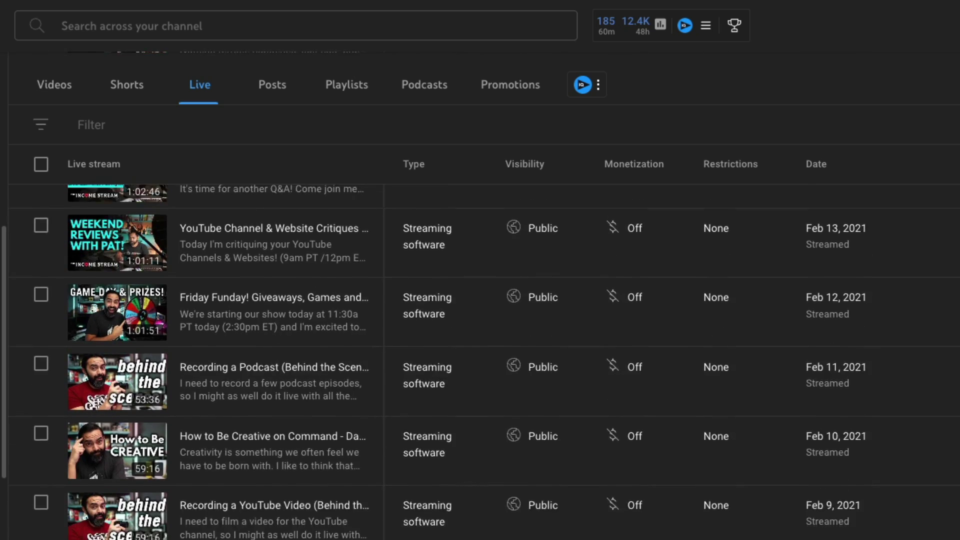
pyautogui.scroll(-10, 480, 350)
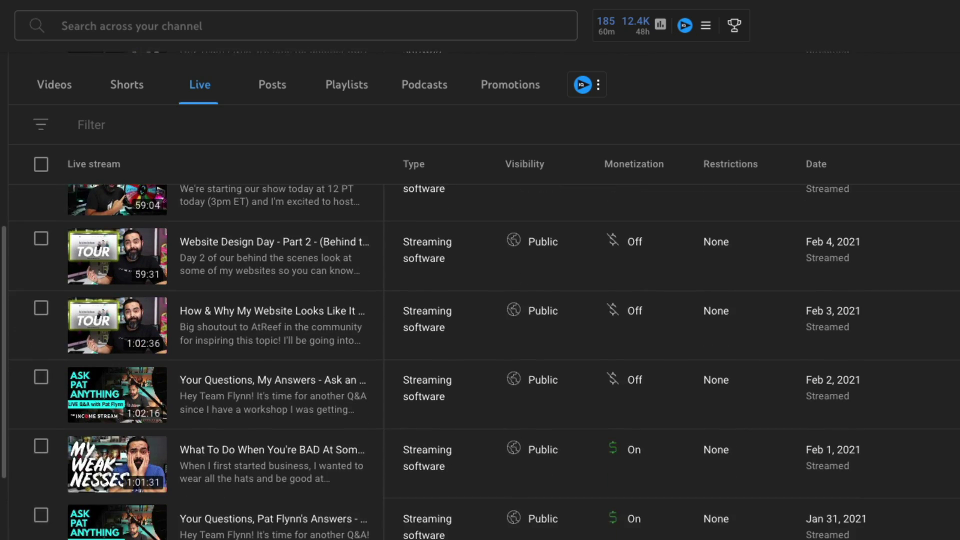
pyautogui.scroll(-10, 480, 349)
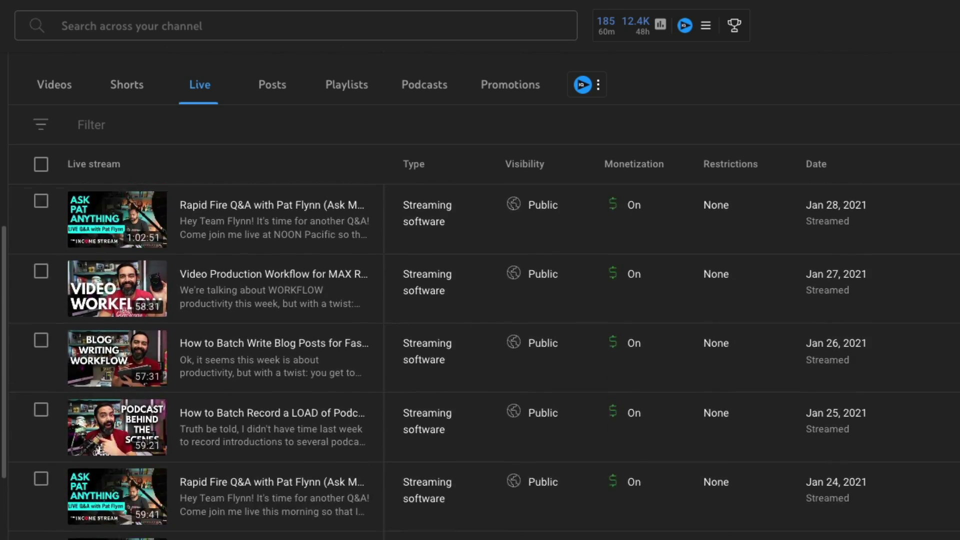
pyautogui.scroll(-8, 480, 350)
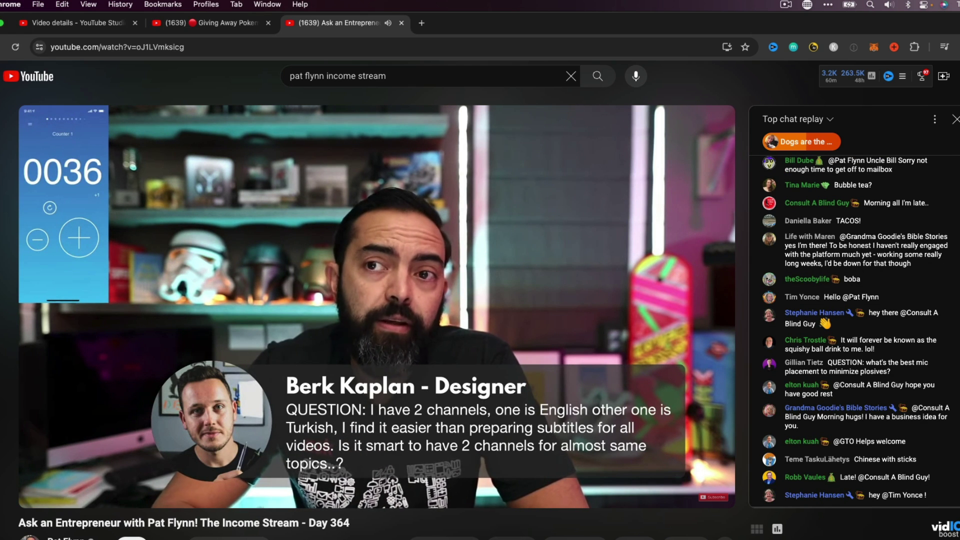
pyautogui.hotkey('ctrl', 'shift', 'Tab')
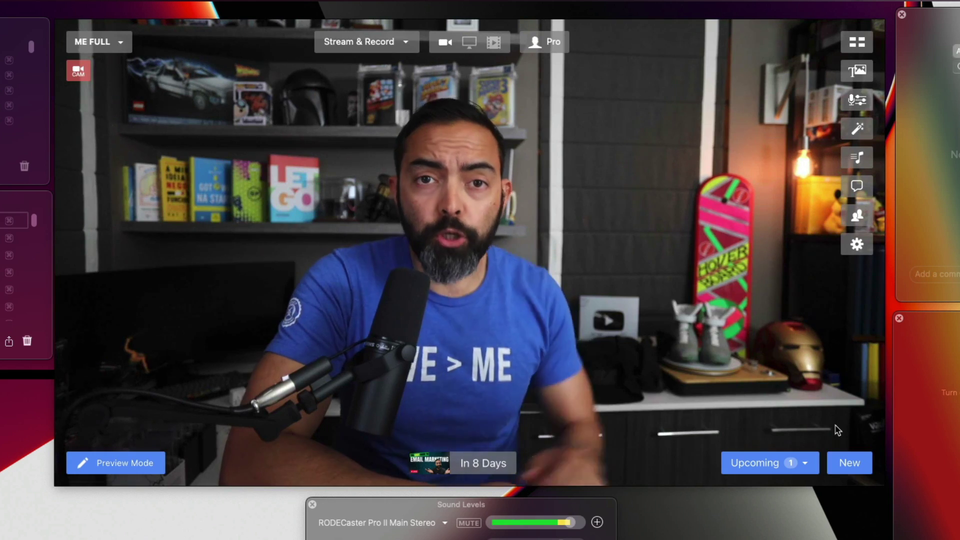
# - Return to Ecamm Live, start a new broadcast and review its available streaming destinations, including the option to add a new one
pyautogui.moveTo(840, 433)
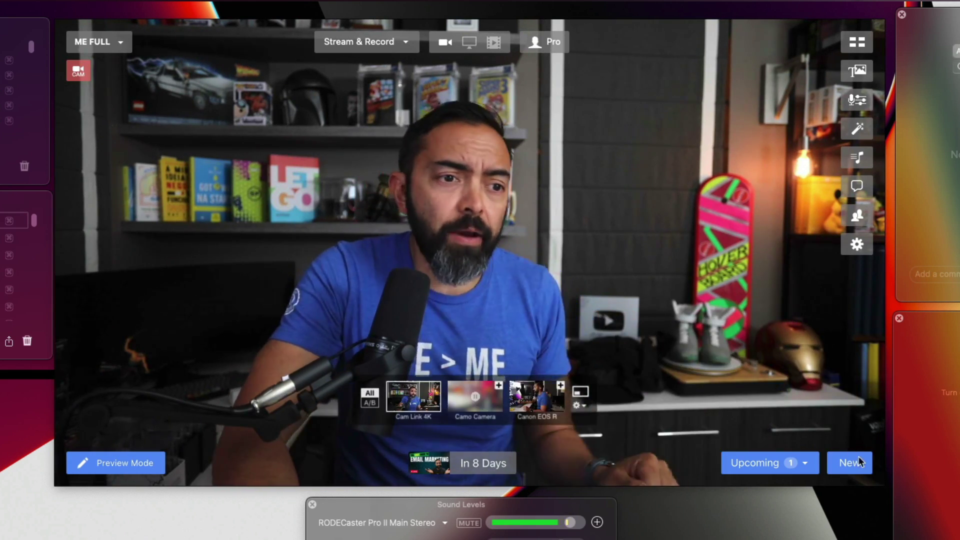
pyautogui.click(859, 461)
pyautogui.click(335, 190)
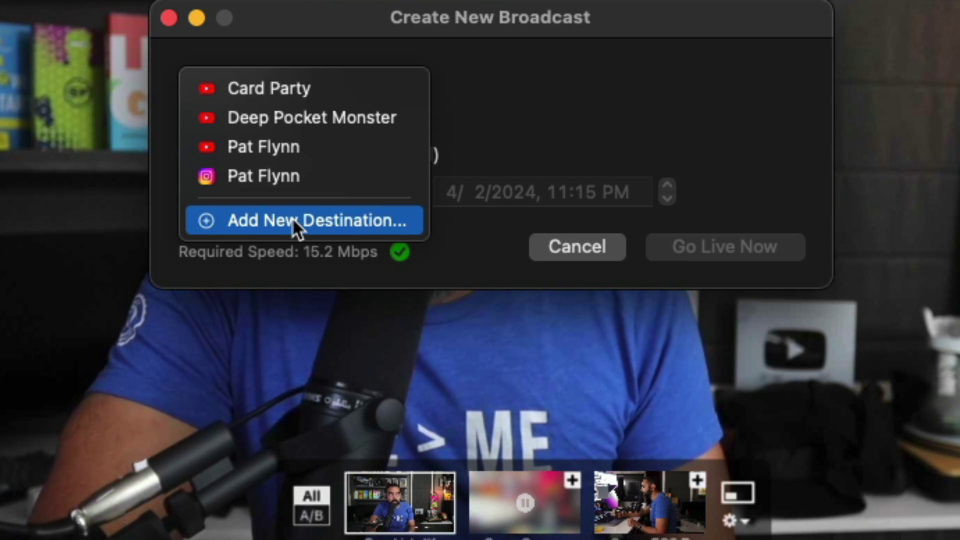
pyautogui.click(326, 217)
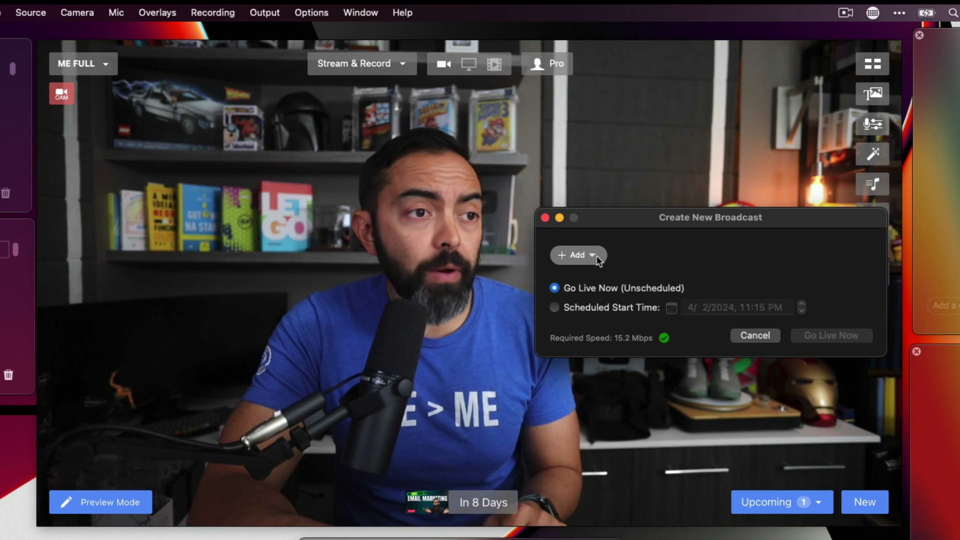
# - Add the YouTube and Instagram accounts as destinations of the new broadcast and try to go live immediately
pyautogui.click(599, 260)
pyautogui.click(591, 282)
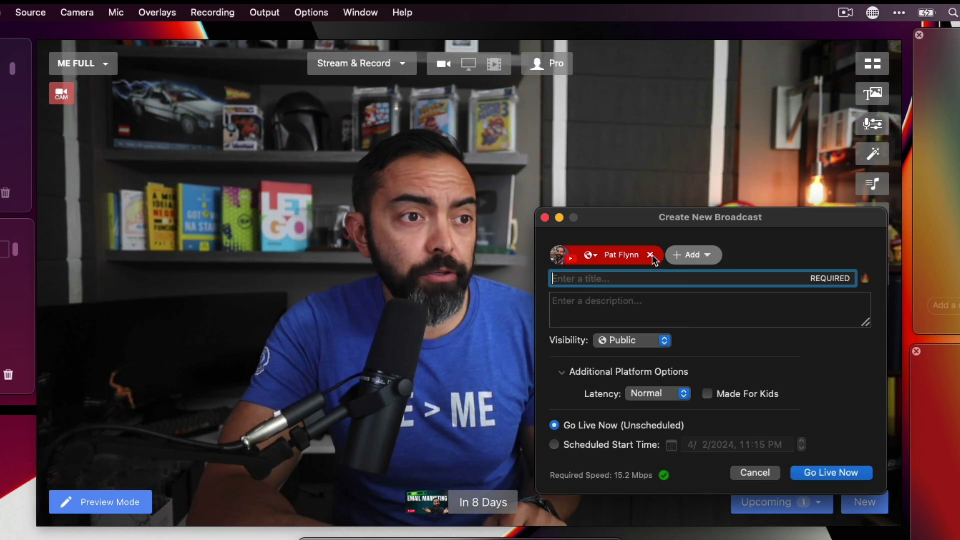
pyautogui.click(695, 255)
pyautogui.click(710, 280)
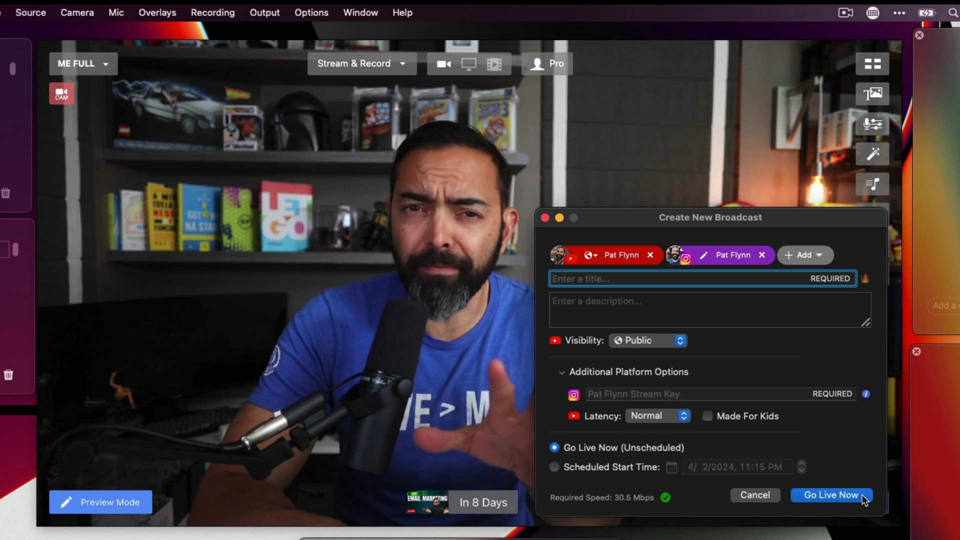
pyautogui.click(861, 495)
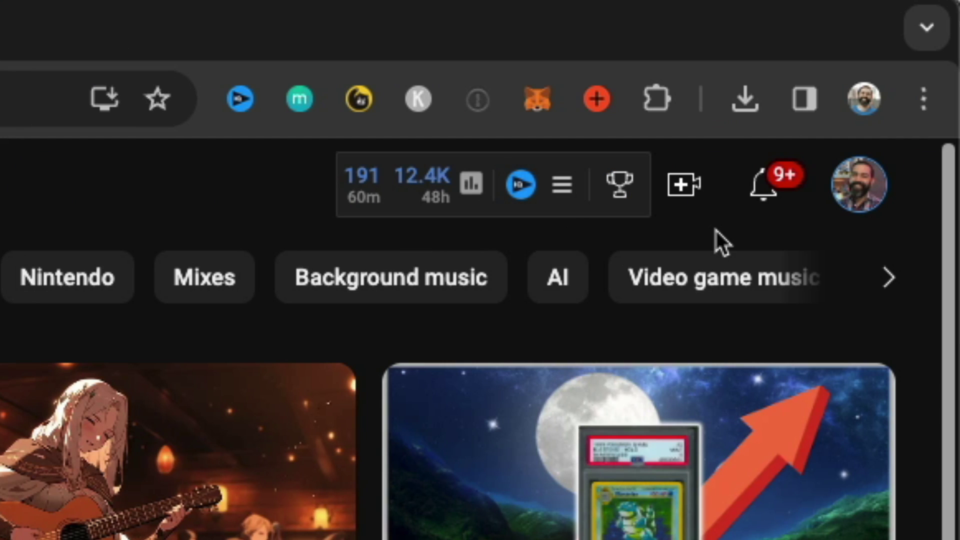
# - Switch to YouTube in the browser and choose to go live from its creation options
pyautogui.click(684, 206)
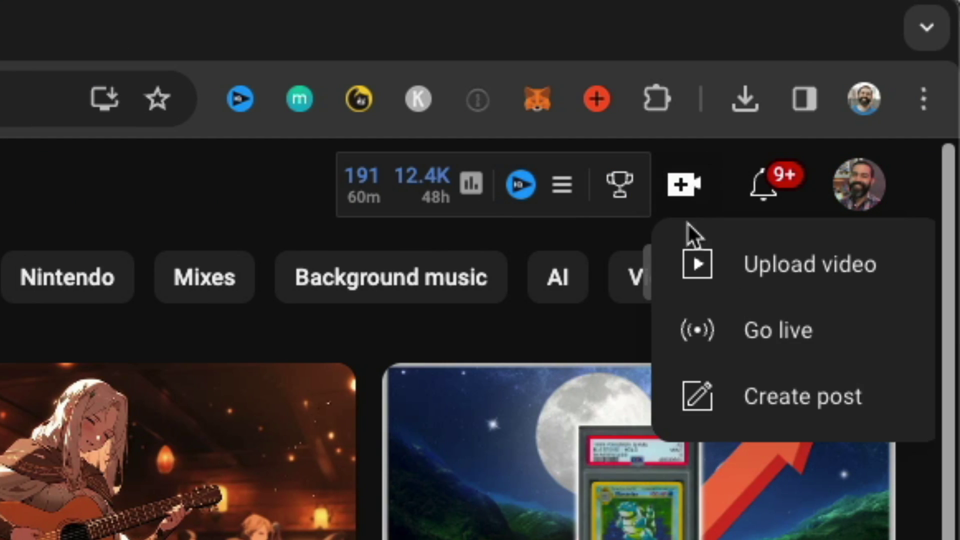
pyautogui.click(765, 347)
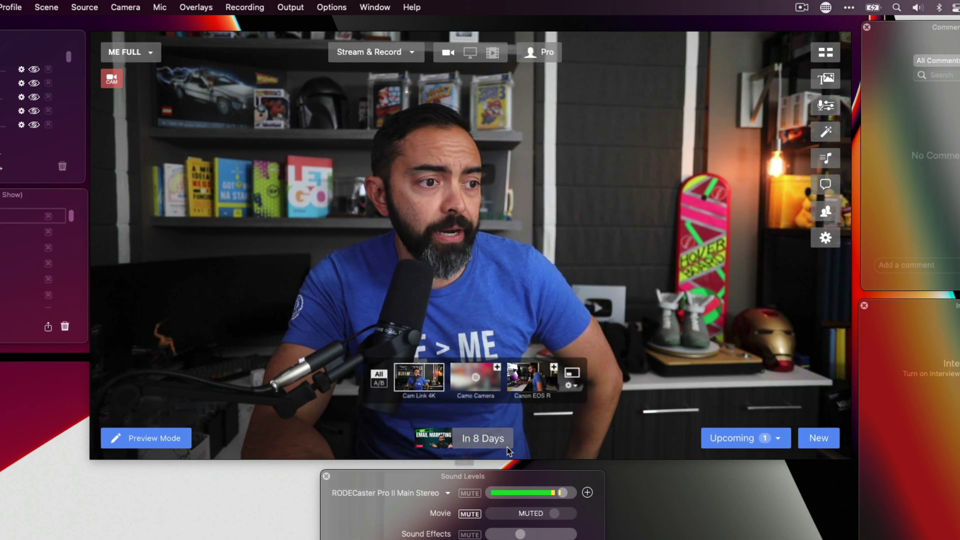
# - Return to Ecamm Live and view the list of upcoming scheduled broadcasts
pyautogui.moveTo(508, 451)
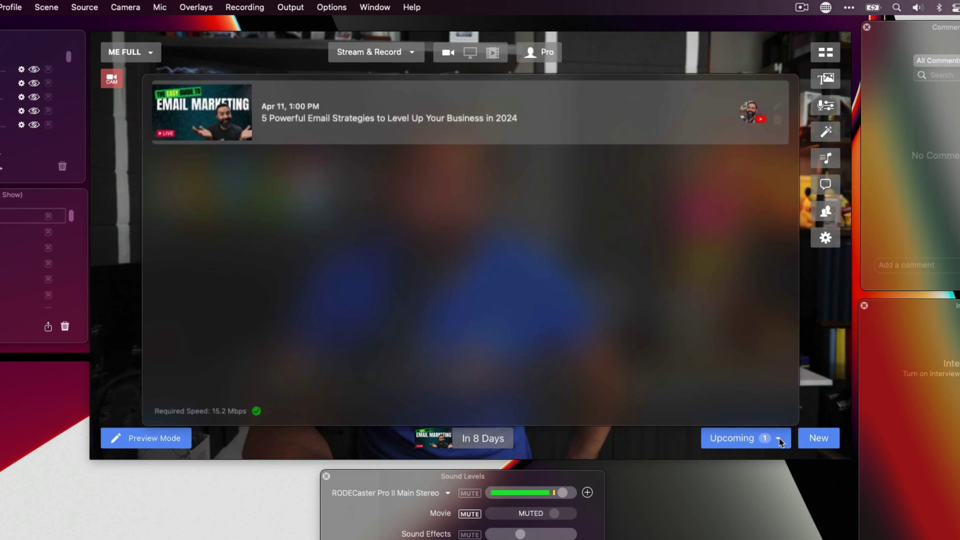
pyautogui.click(735, 437)
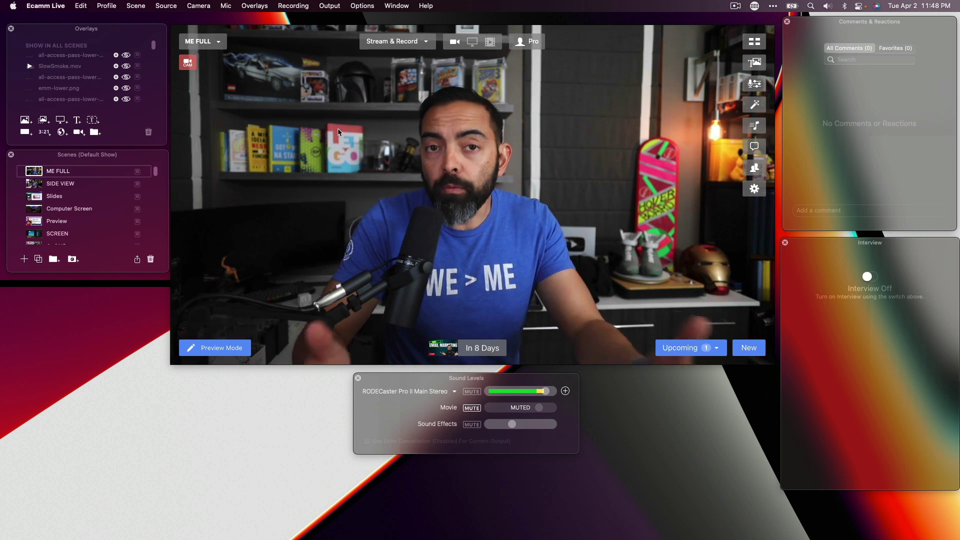
# - Cycle the live view through the SIDE VIEW, ME FULL and Slides scenes
pyautogui.press('super+2')
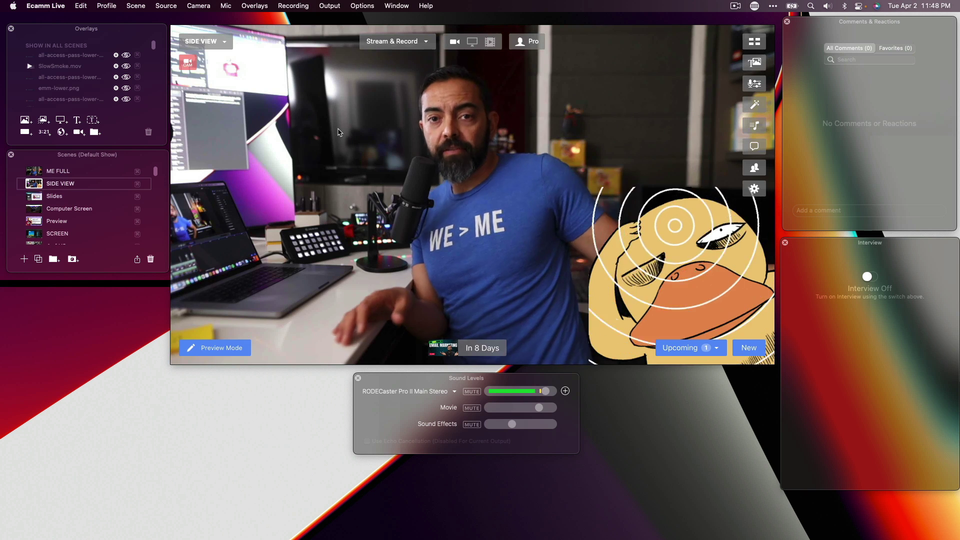
pyautogui.press('super+1')
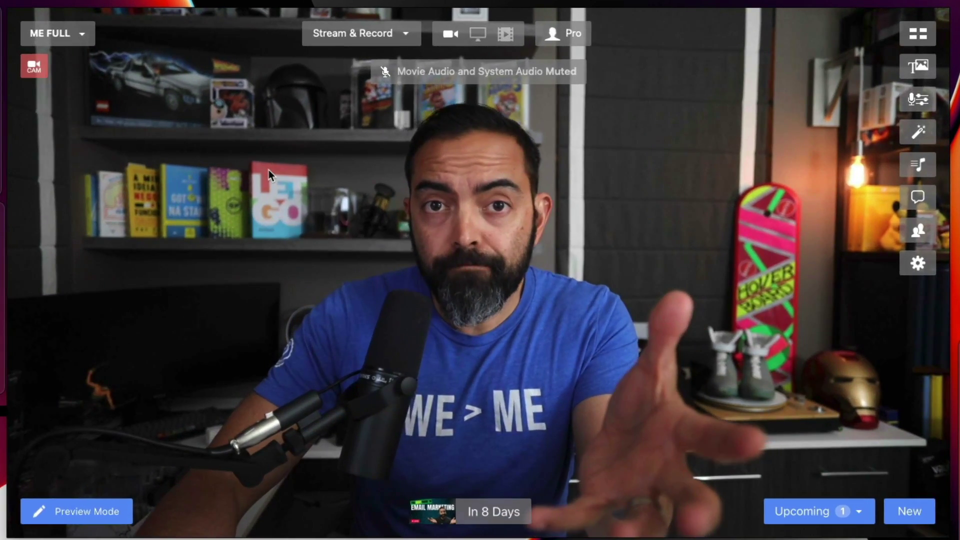
pyautogui.press('super+3')
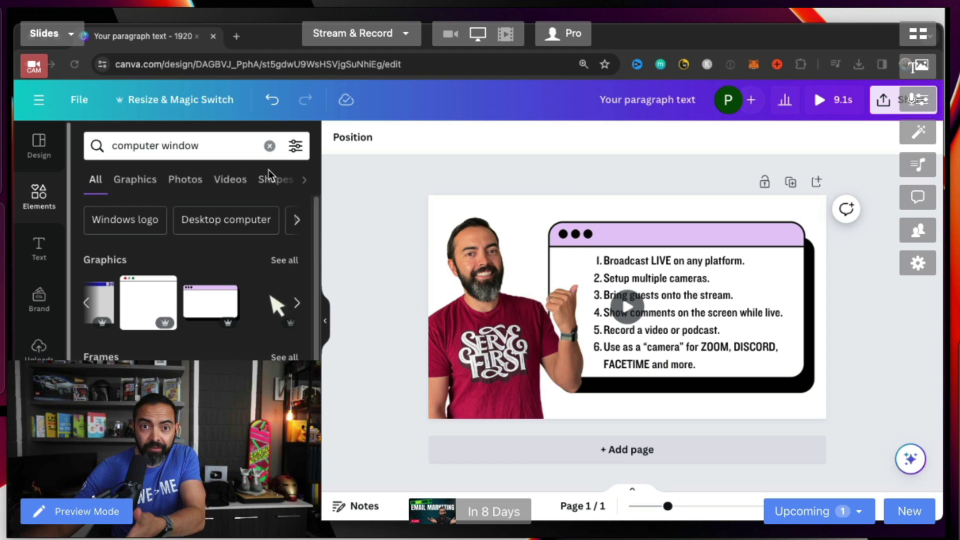
pyautogui.press('super+2')
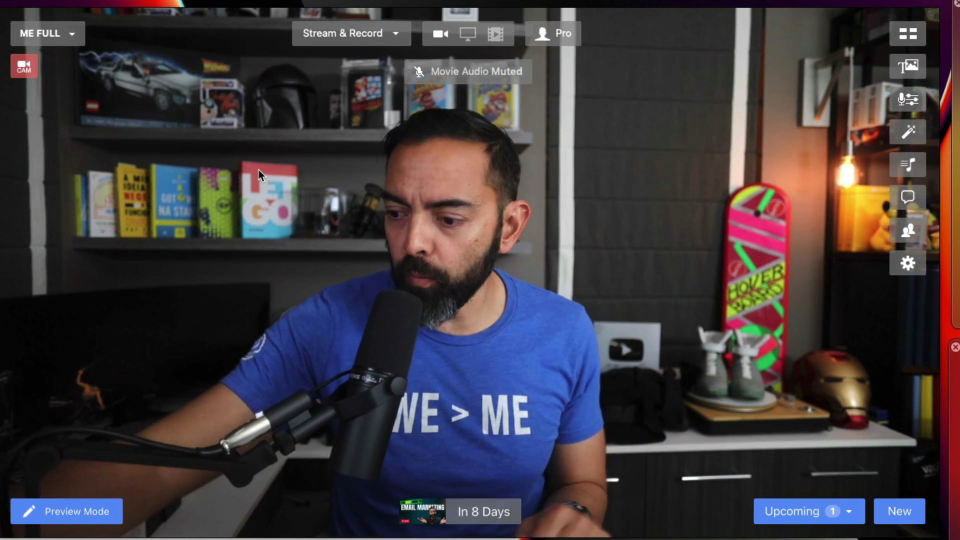
pyautogui.press('super+2')
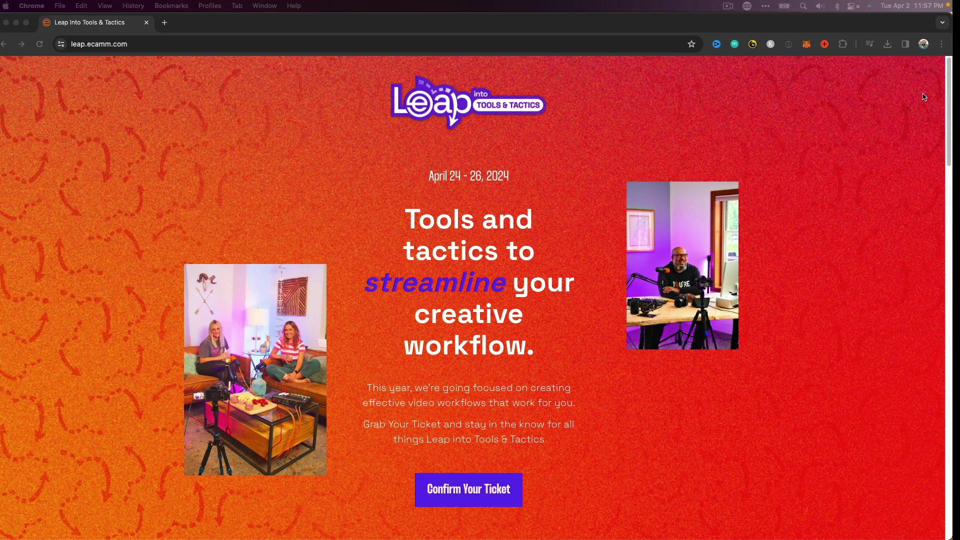
# - Switch to Chrome and look through the Leap Into Tools & Tactics event page, covering its speakers, replay pass and session topics
pyautogui.scroll(-5, 925, 96)
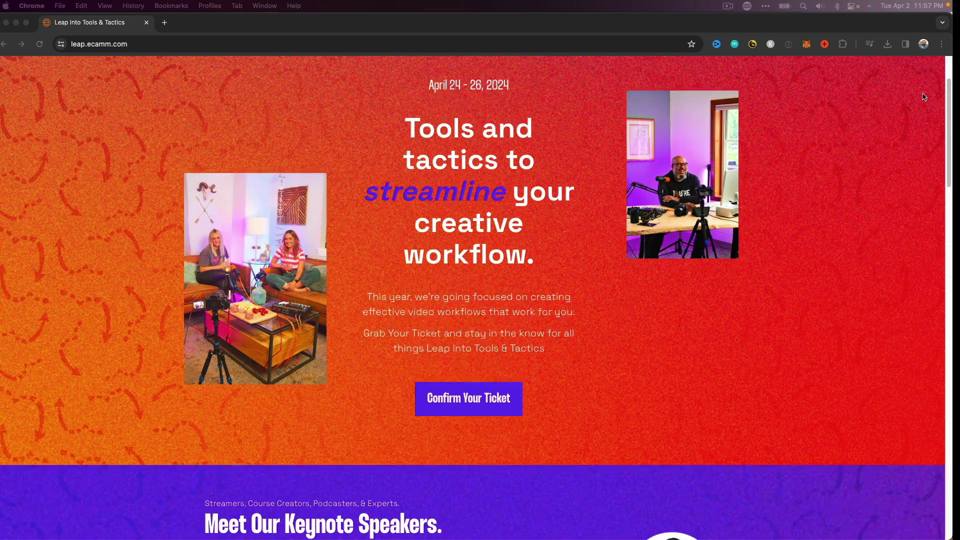
pyautogui.scroll(-1, 924, 97)
pyautogui.scroll(3, 924, 97)
pyautogui.scroll(-1, 924, 97)
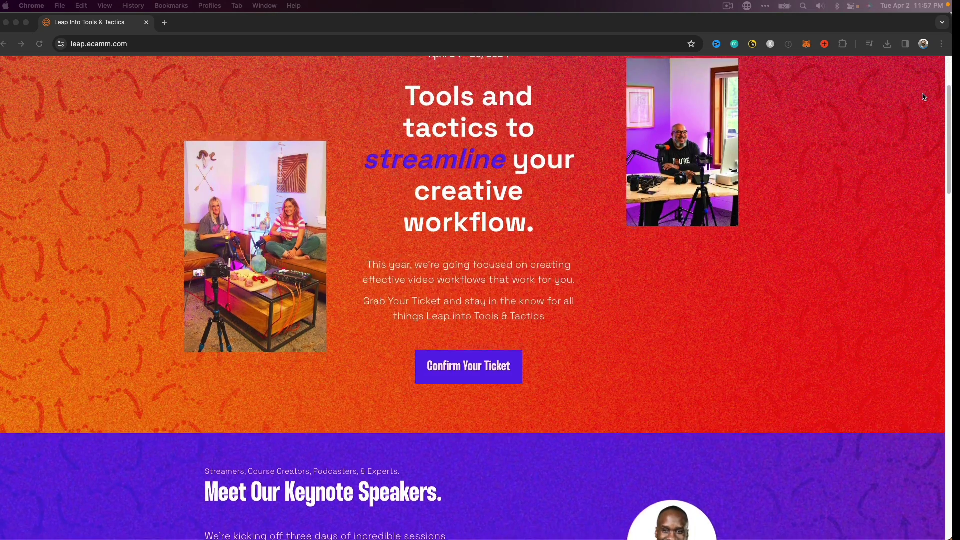
pyautogui.scroll(-8, 924, 97)
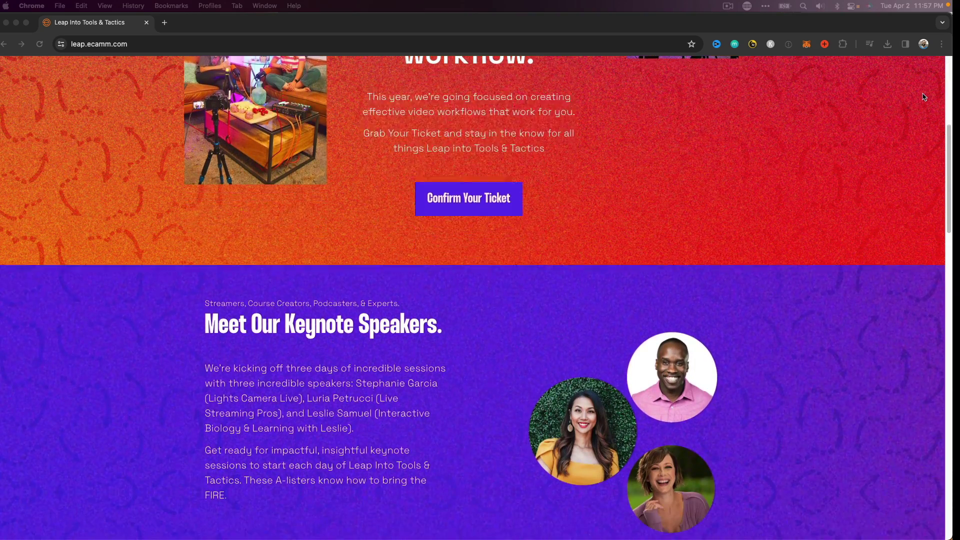
pyautogui.scroll(-13, 925, 97)
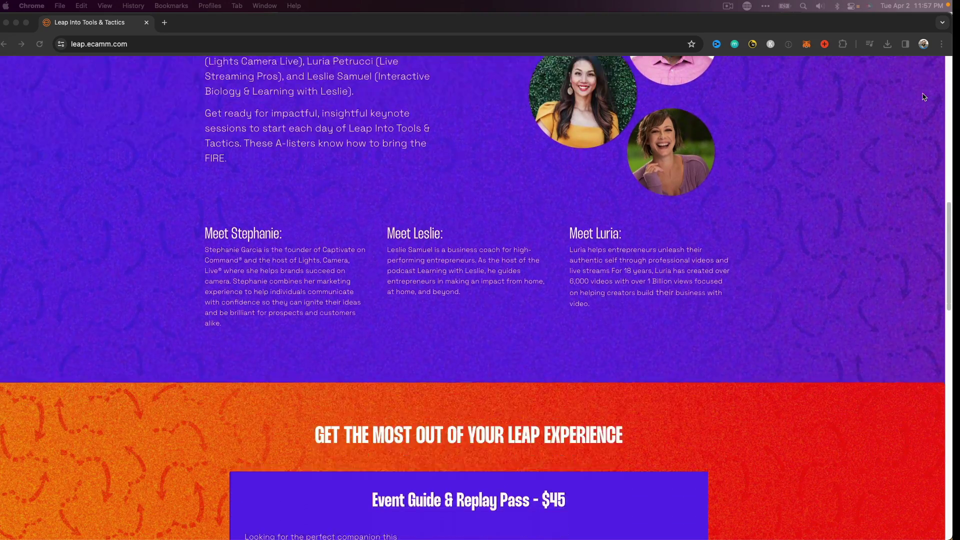
pyautogui.scroll(-13, 924, 97)
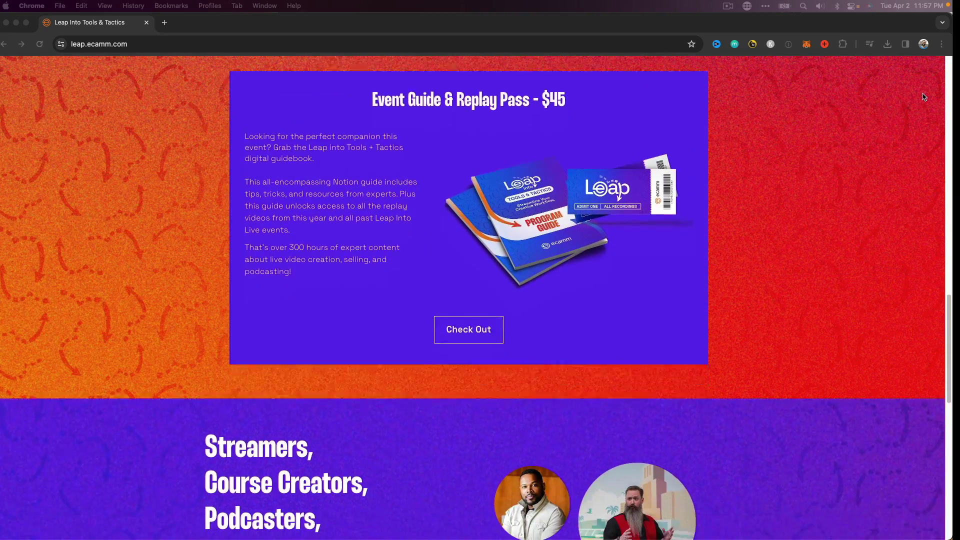
pyautogui.scroll(-11, 924, 97)
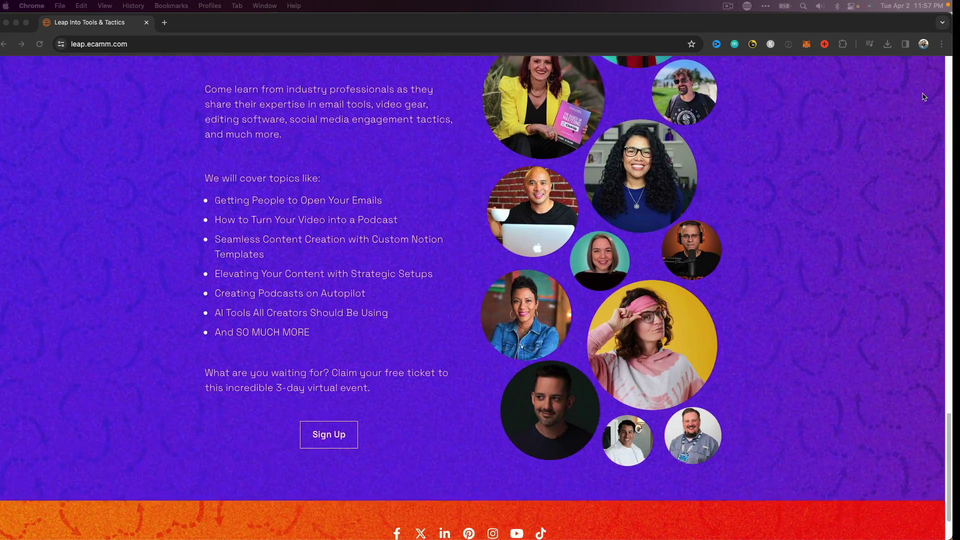
pyautogui.scroll(18, 924, 97)
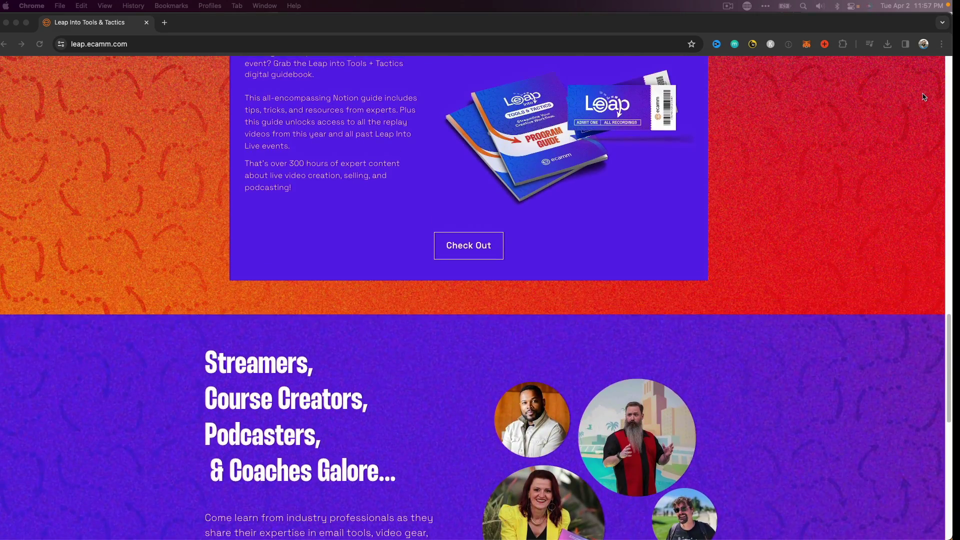
pyautogui.scroll(20, 924, 94)
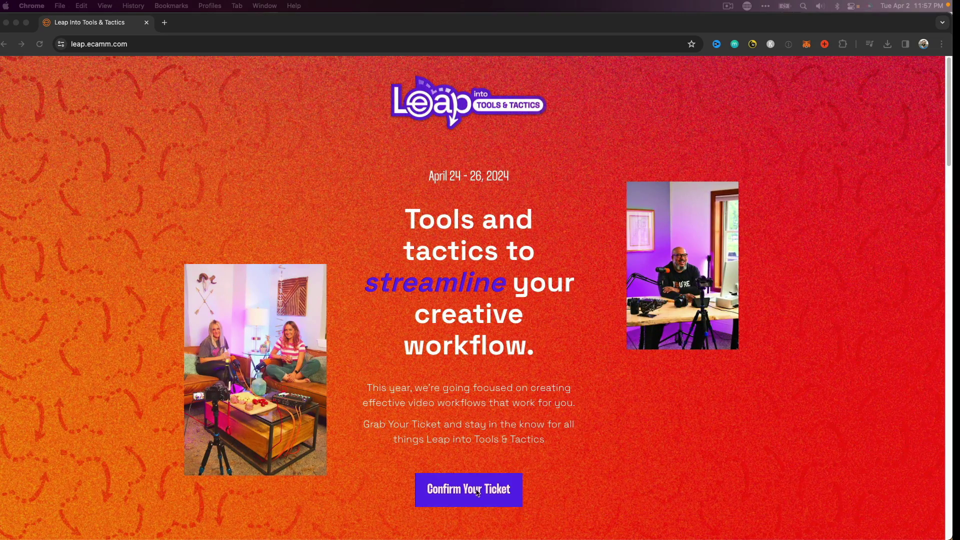
pyautogui.click(632, 161)
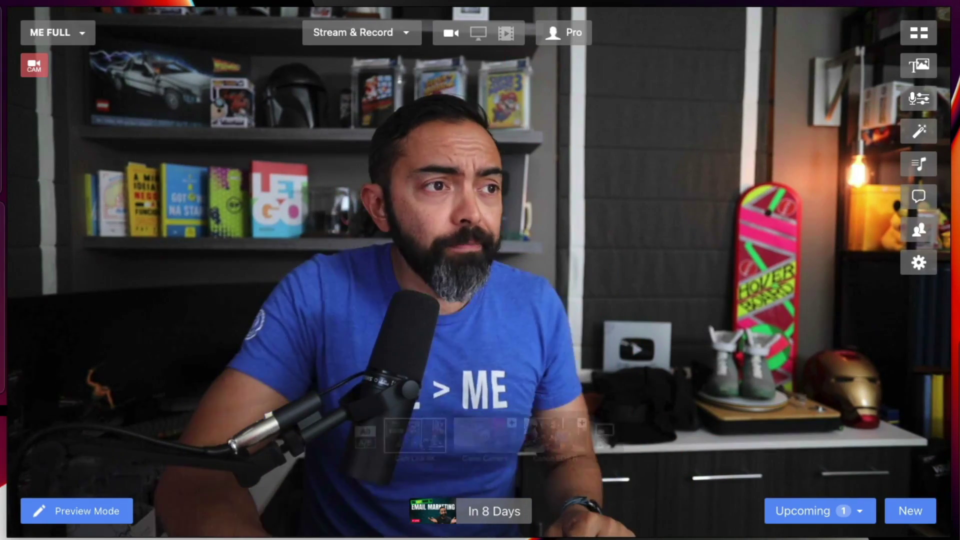
# - In Ecamm Live, turn off streaming so that the output is Record Only, and start a recording
pyautogui.click(408, 37)
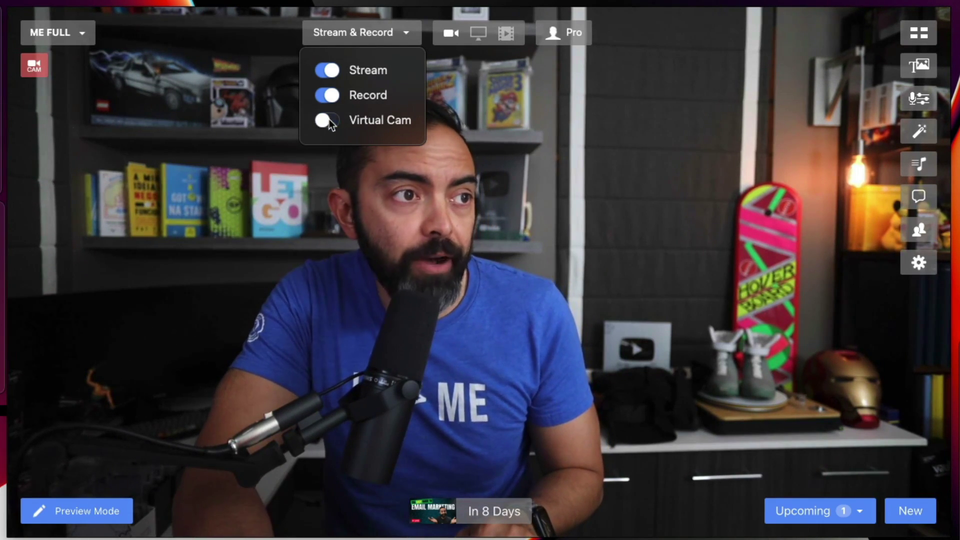
pyautogui.click(328, 71)
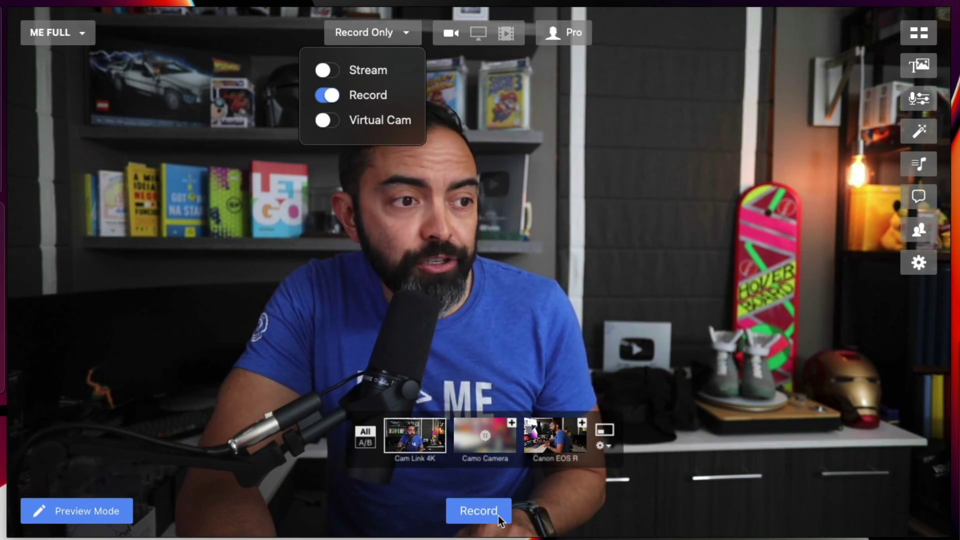
pyautogui.click(560, 500)
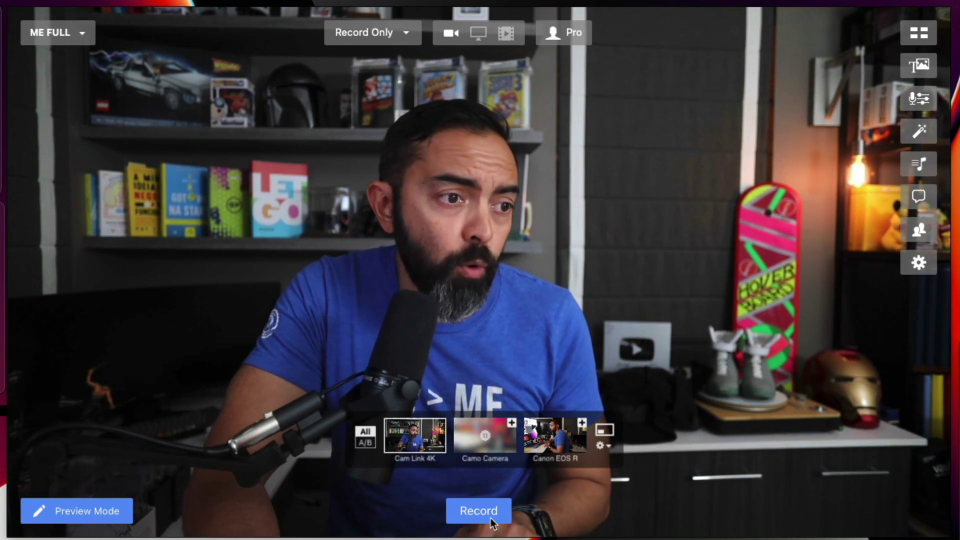
pyautogui.click(479, 511)
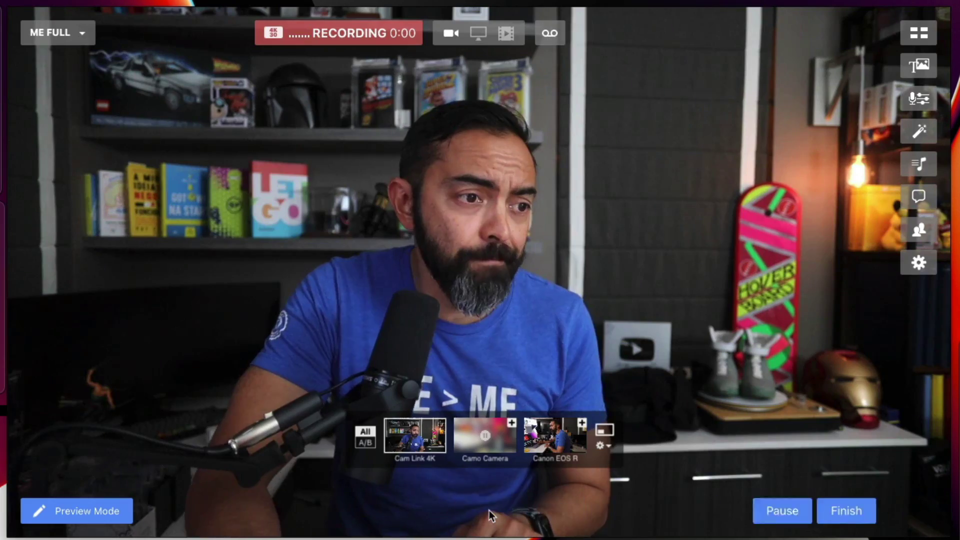
# - While recording, switch to the SIDE VIEW scene and back to ME FULL, and finish the recording
pyautogui.hotkey('ctrl', '2')
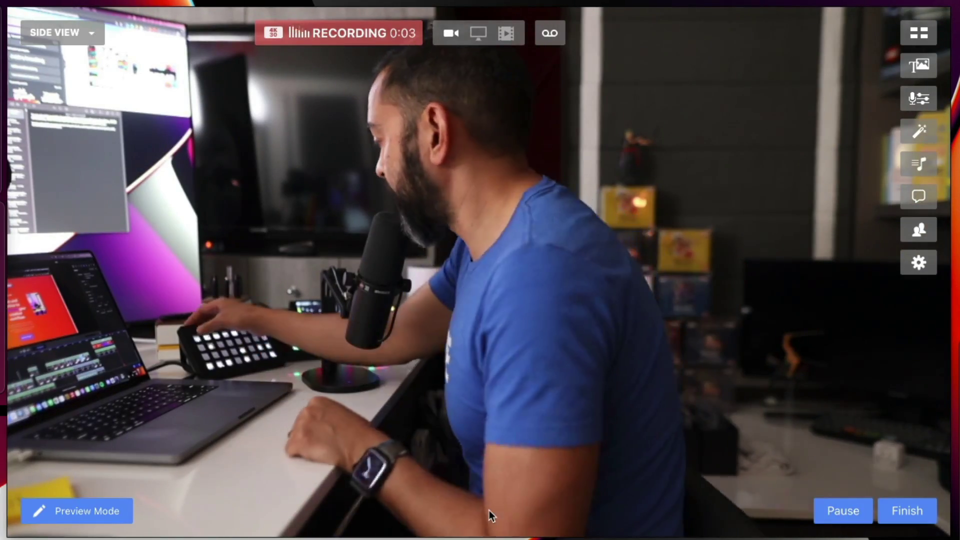
pyautogui.hotkey('ctrl', '1')
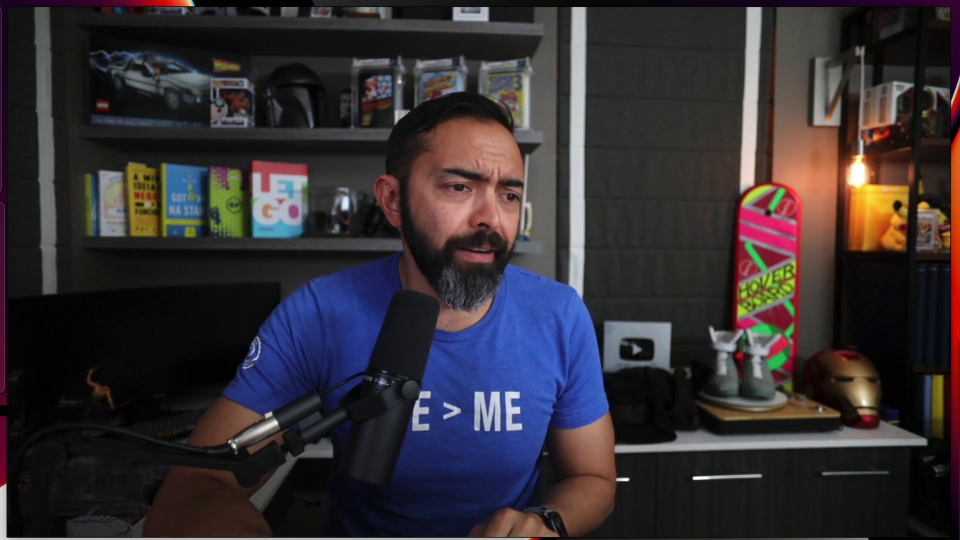
pyautogui.moveTo(885, 496)
pyautogui.click(902, 518)
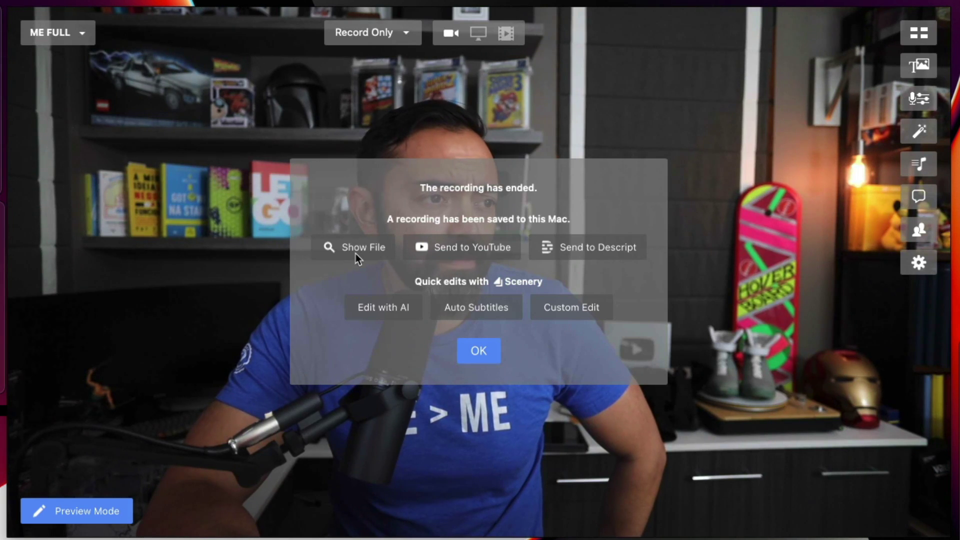
# - Show the saved recording in Finder and open the newest file, Ecamm Live Recording on 2024-04-03 at 00.22.04.mov, in QuickTime Player
pyautogui.click(357, 250)
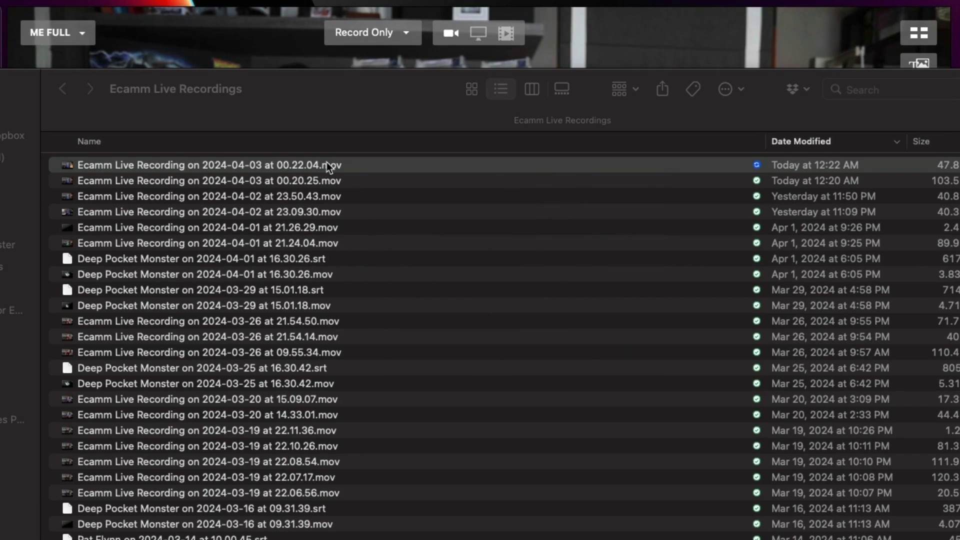
pyautogui.rightClick(252, 168)
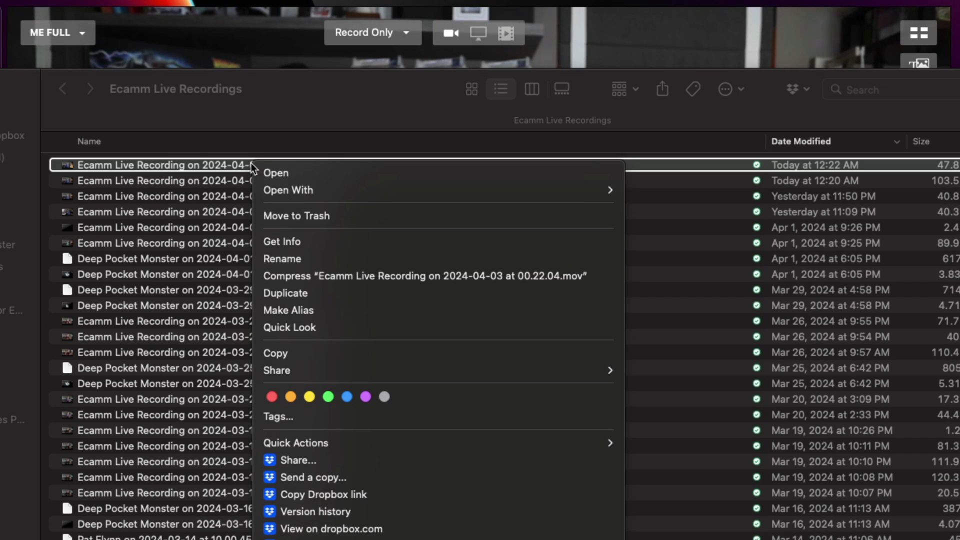
pyautogui.moveTo(285, 189)
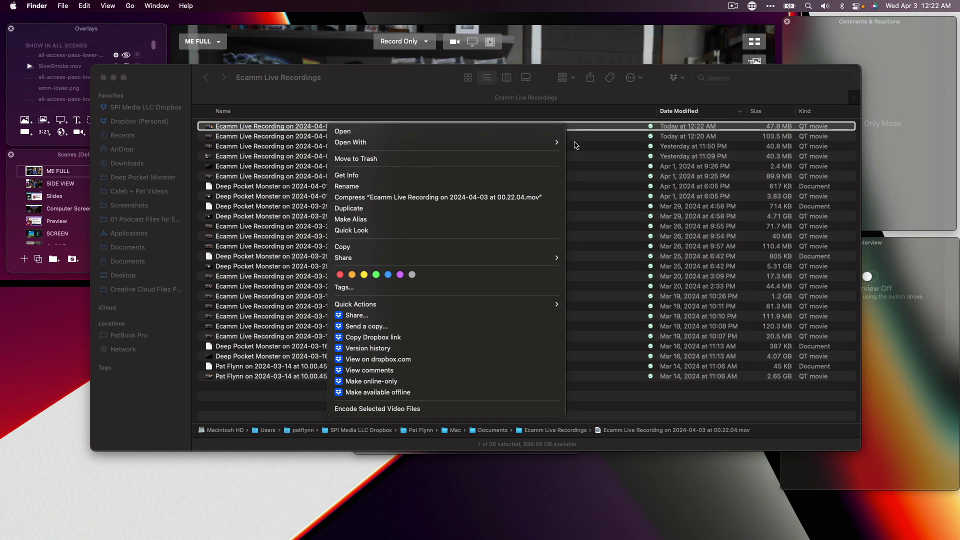
pyautogui.click(615, 142)
pyautogui.moveTo(629, 113); pyautogui.dragTo(625, 110)
pyautogui.click(445, 331)
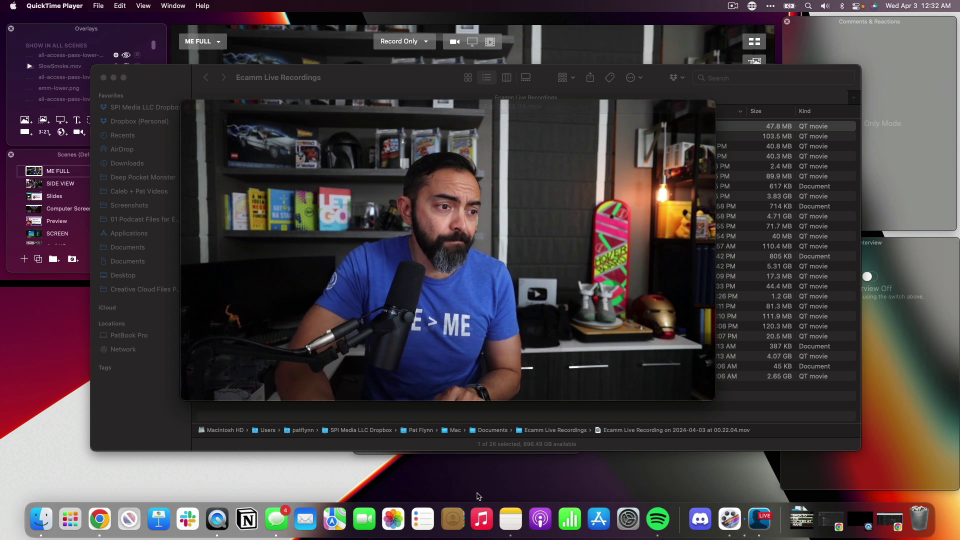
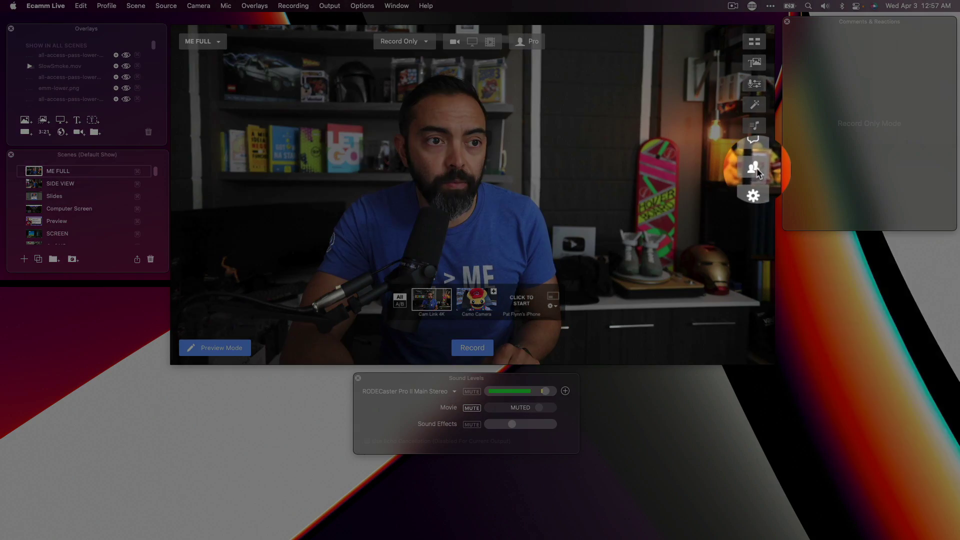
# - In Ecamm Live, turn on Interview, show the Slides scene to join as a guest with Camo Camera, and accept the incoming guest
pyautogui.click(870, 277)
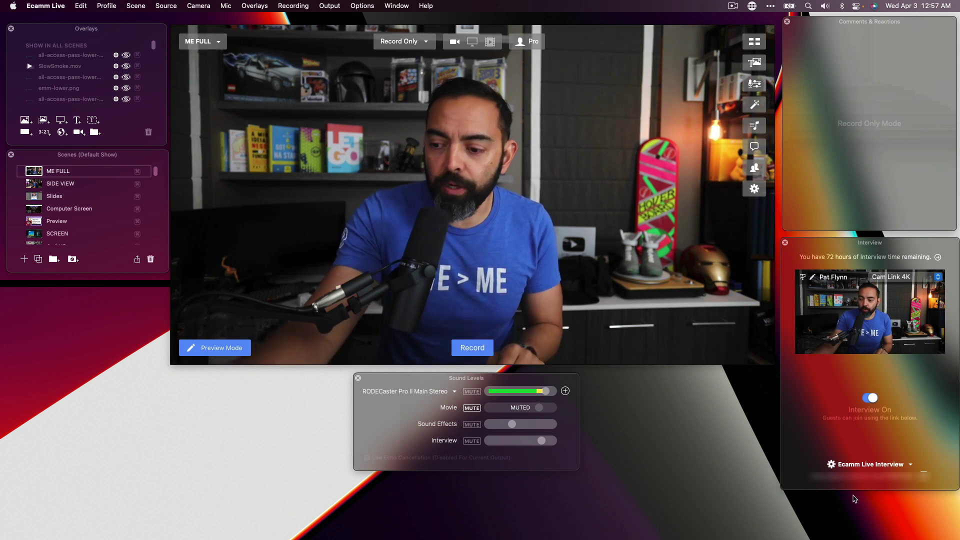
pyautogui.press('super+3')
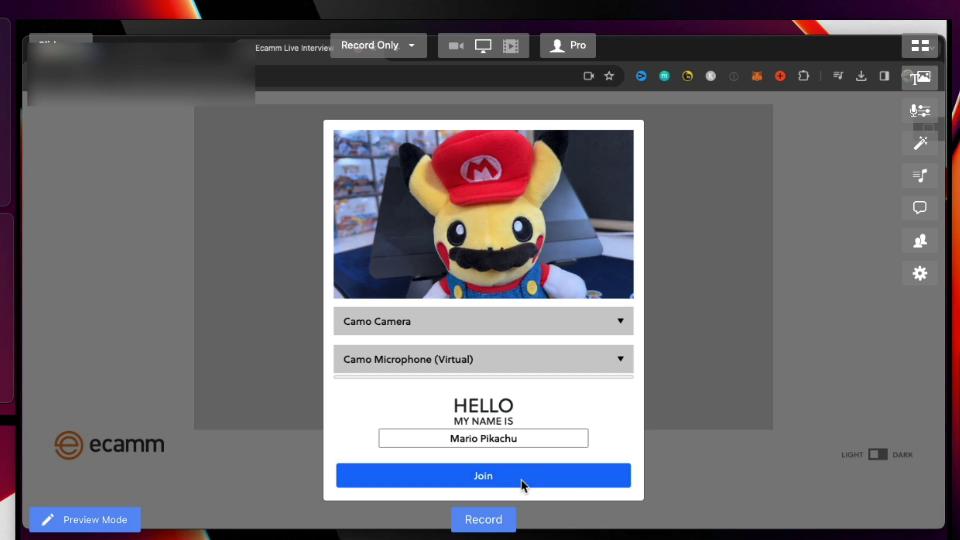
pyautogui.click(504, 475)
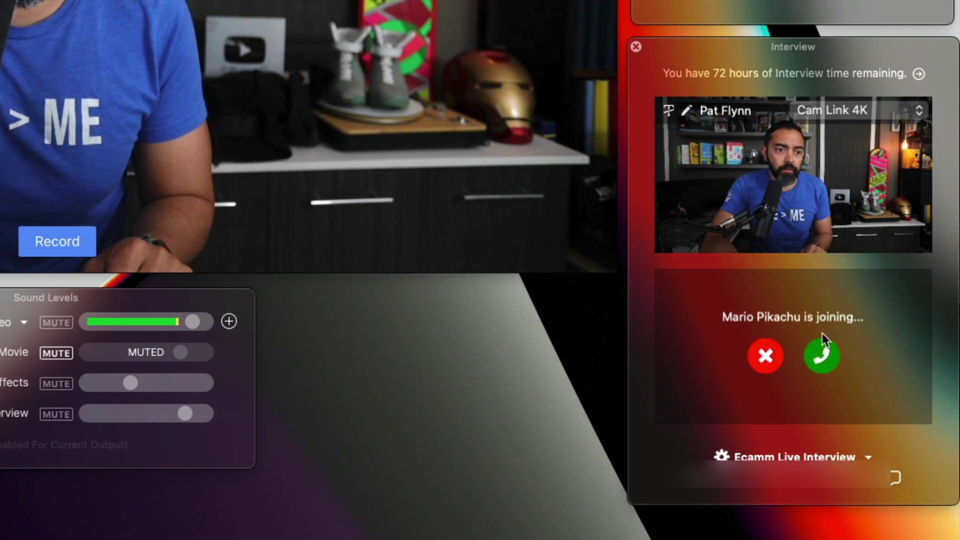
pyautogui.click(825, 350)
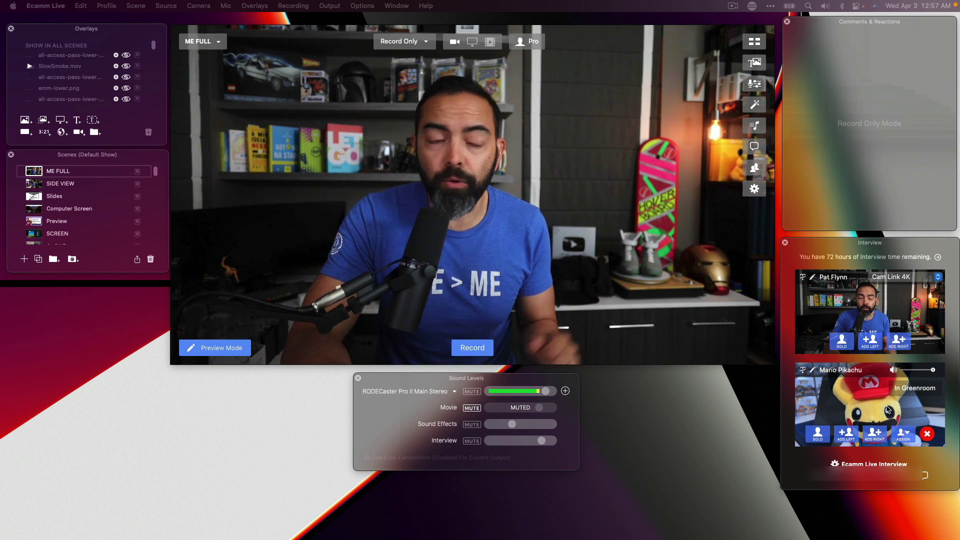
# - Add the guest to the right of the host, try a repositioned picture-in-picture layout, and return to the side-by-side split
pyautogui.click(881, 436)
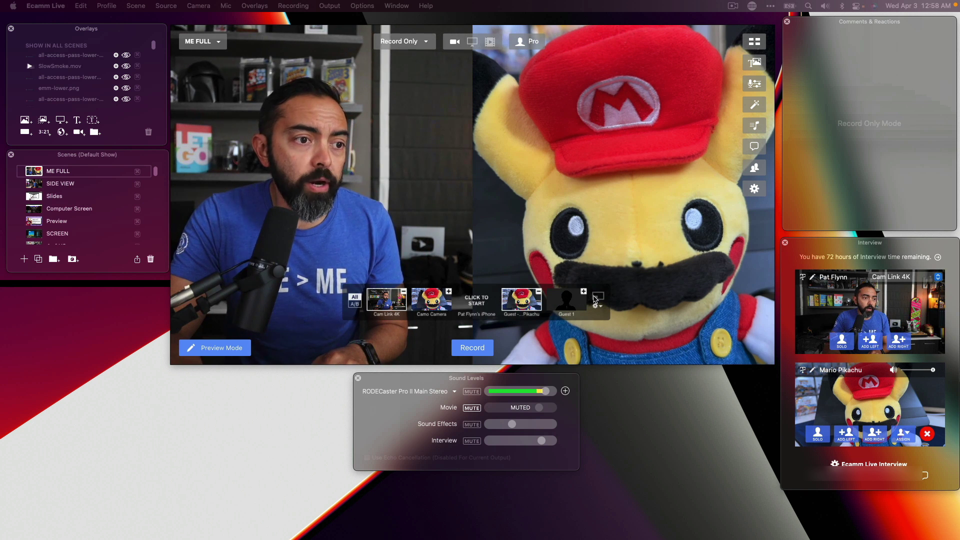
pyautogui.click(596, 298)
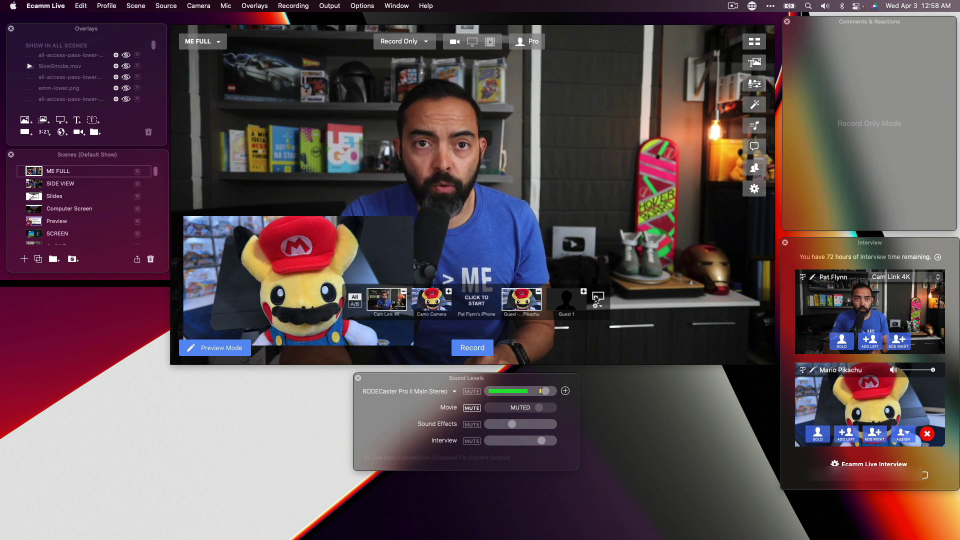
pyautogui.moveTo(263, 267)
pyautogui.mouseDown()
pyautogui.moveTo(354, 250)
pyautogui.moveTo(577, 250)
pyautogui.moveTo(369, 254)
pyautogui.moveTo(270, 269)
pyautogui.mouseUp()
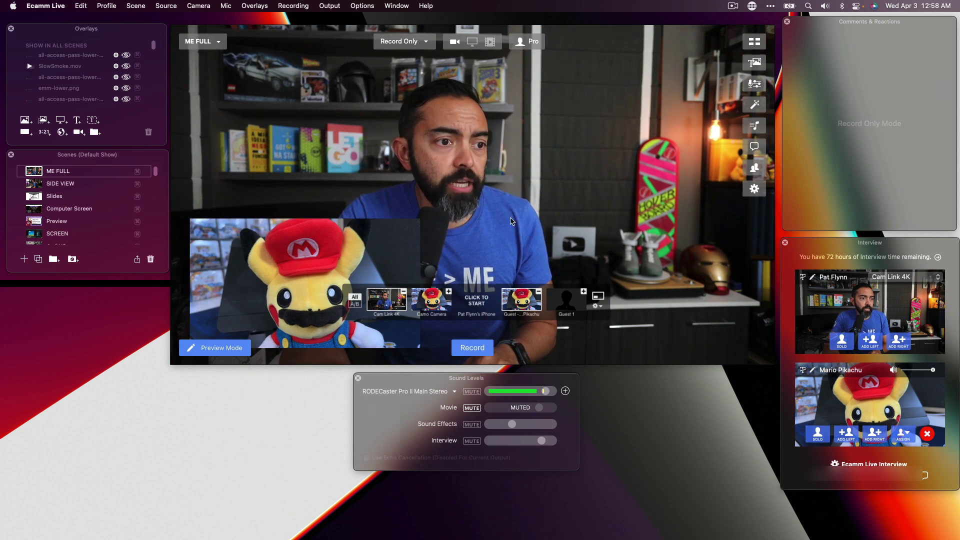
pyautogui.click(598, 299)
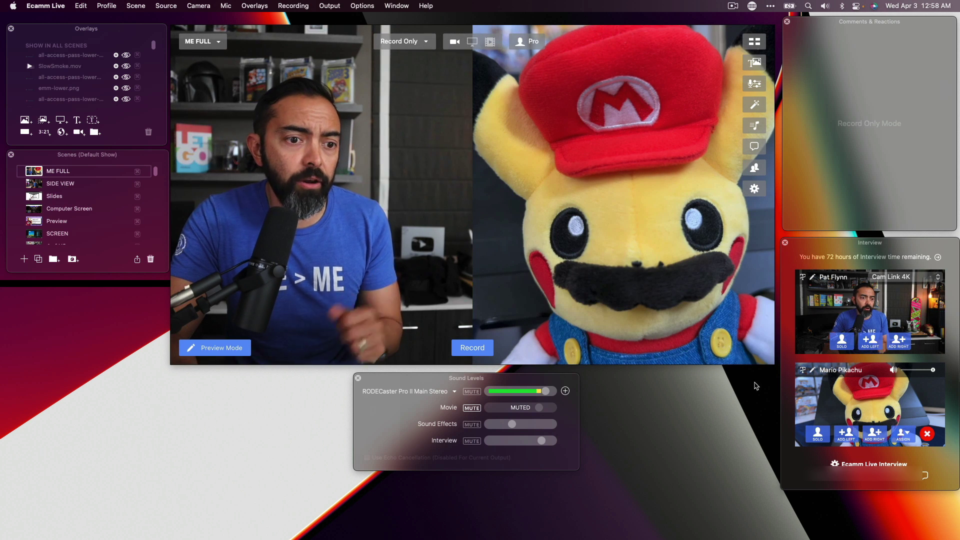
# - Cycle the interview layout through guest left, guest solo, host solo and guest right, and disconnect the guest
pyautogui.click(847, 435)
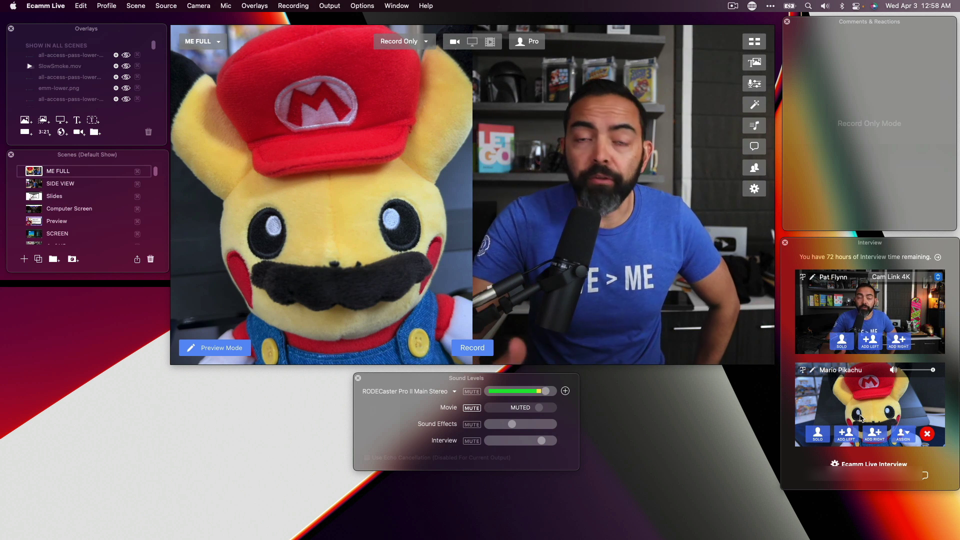
pyautogui.click(818, 439)
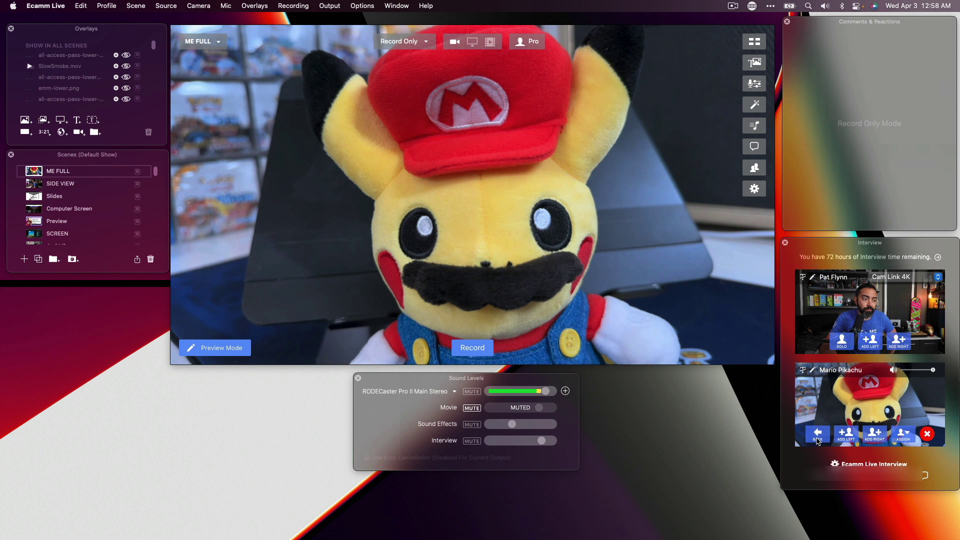
pyautogui.click(839, 341)
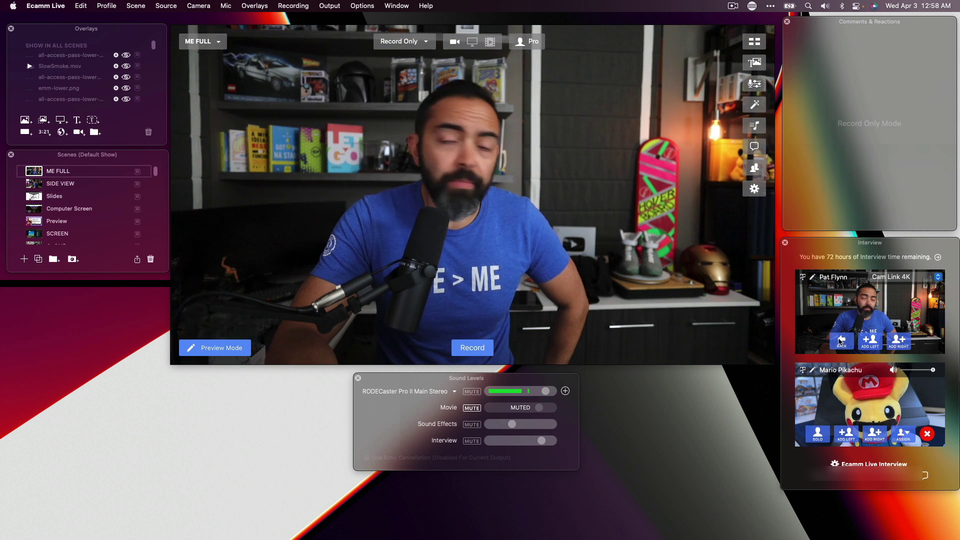
pyautogui.click(879, 436)
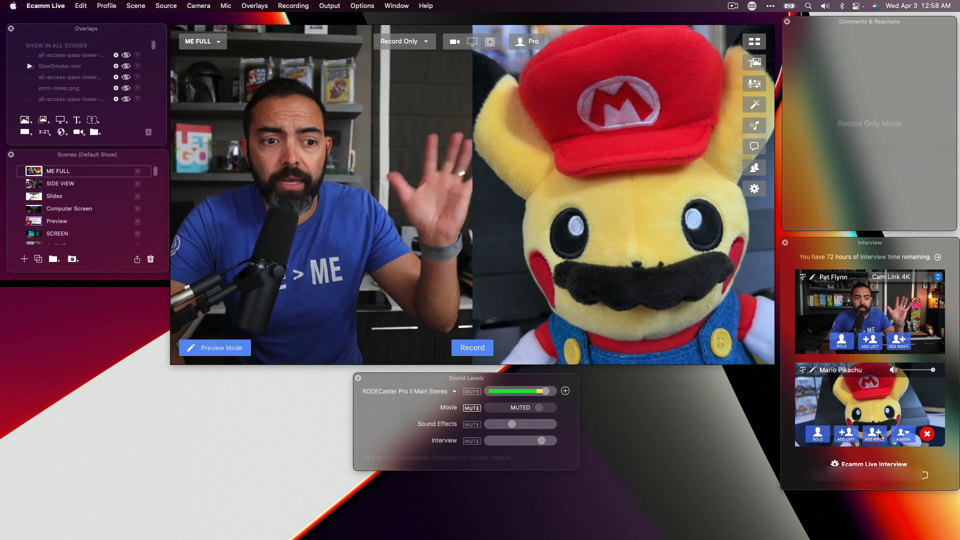
pyautogui.click(927, 434)
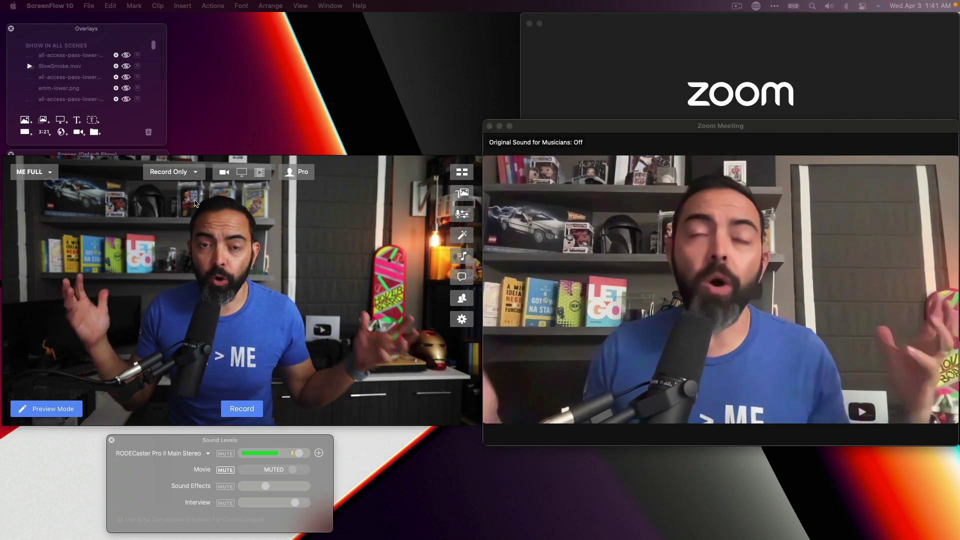
# - Set the Zoom meeting's camera to Cam Link 4K, and test switching Ecamm Live to SIDE VIEW and back to ME FULL
pyautogui.moveTo(196, 195)
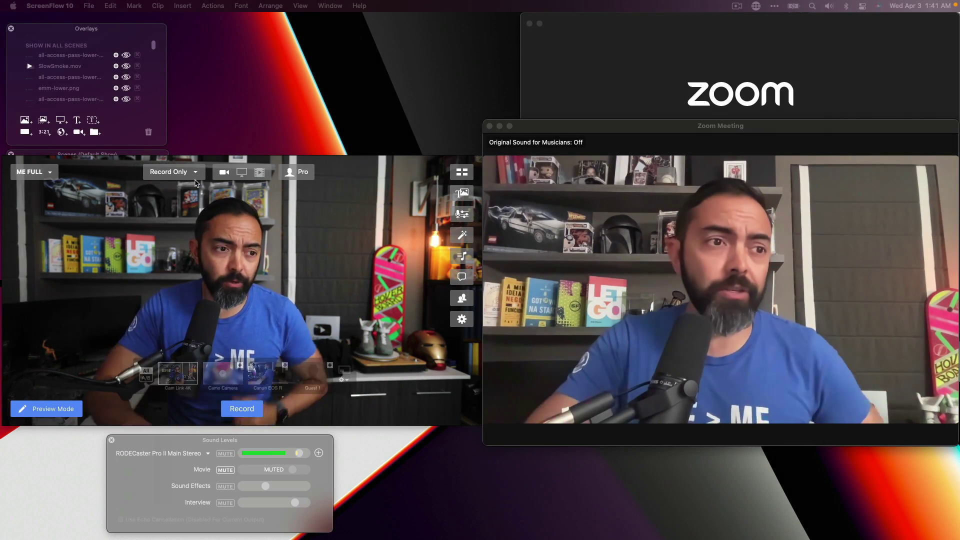
pyautogui.moveTo(599, 359)
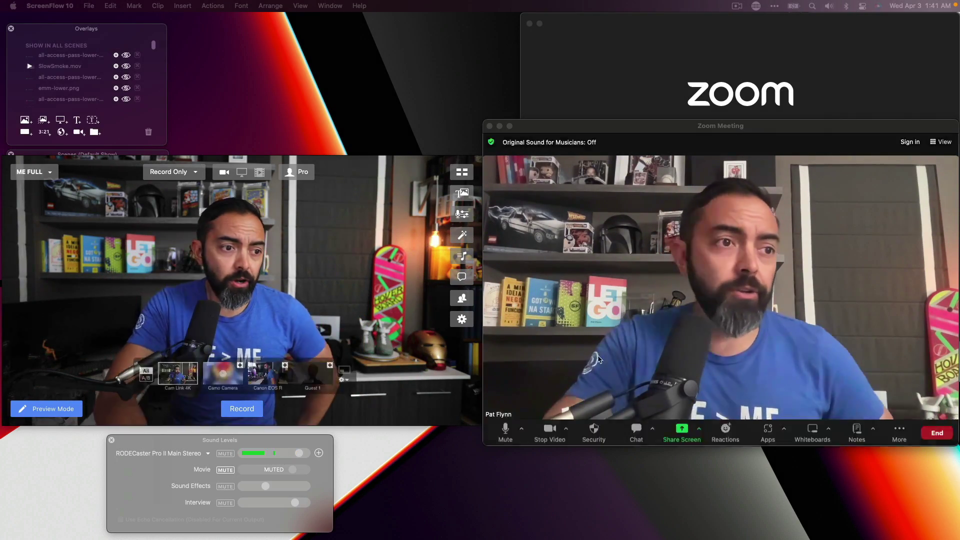
pyautogui.click(567, 429)
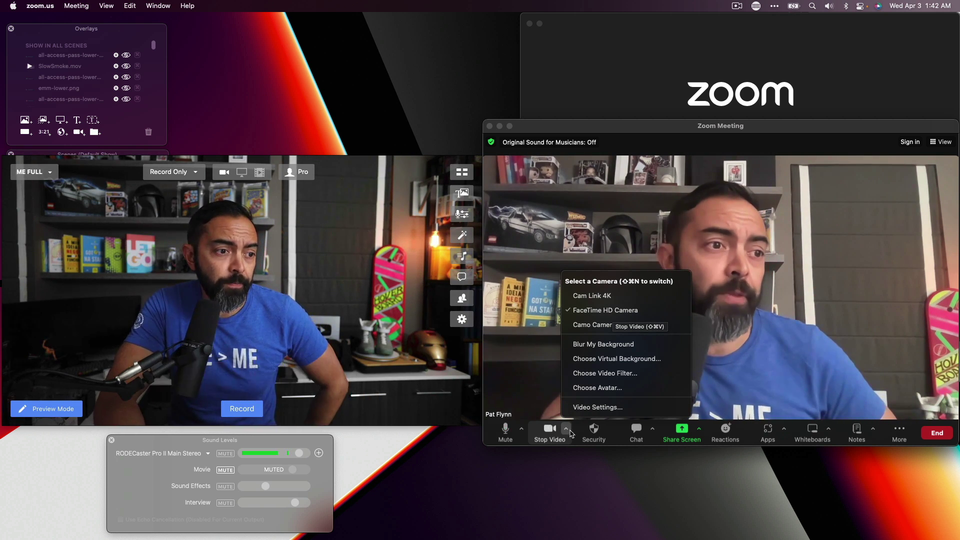
pyautogui.click(606, 297)
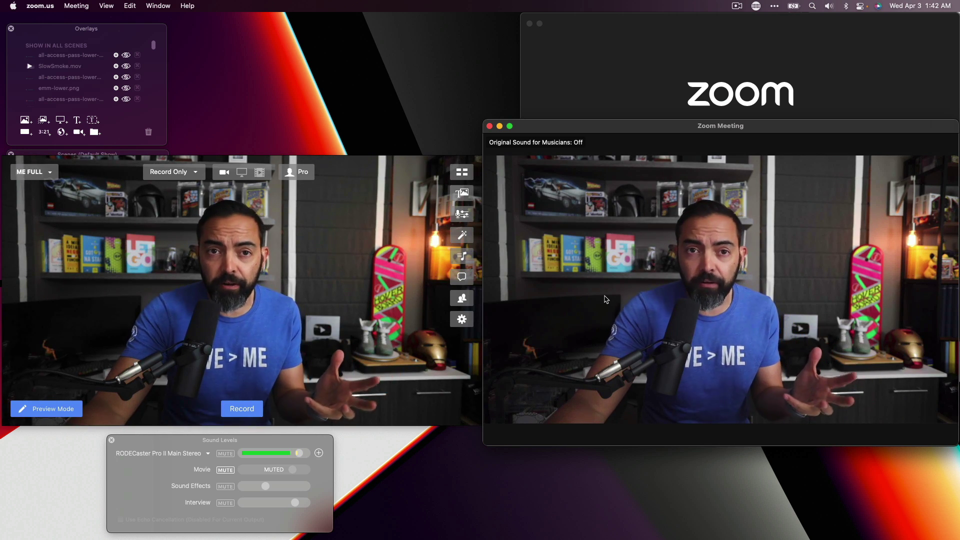
pyautogui.hotkey('ctrl', '2')
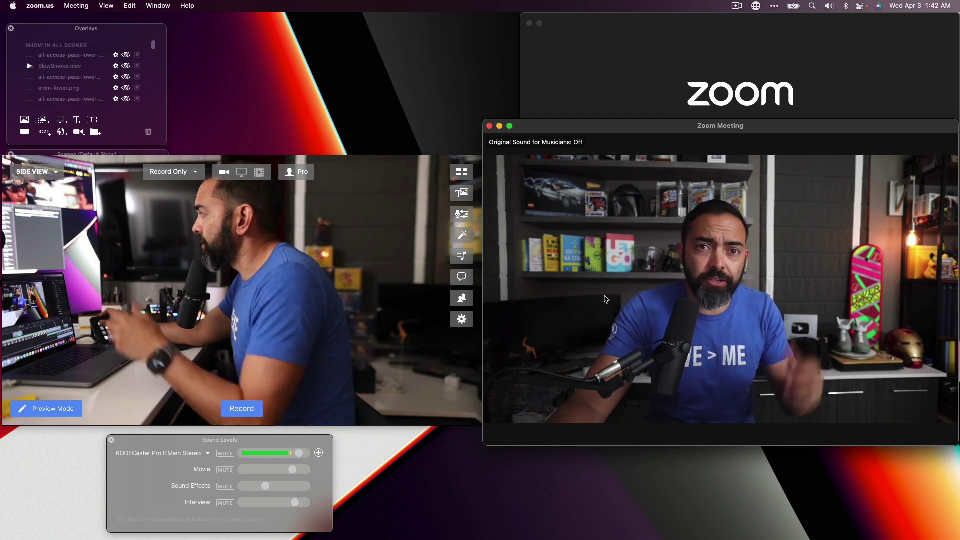
pyautogui.hotkey('ctrl', '2')
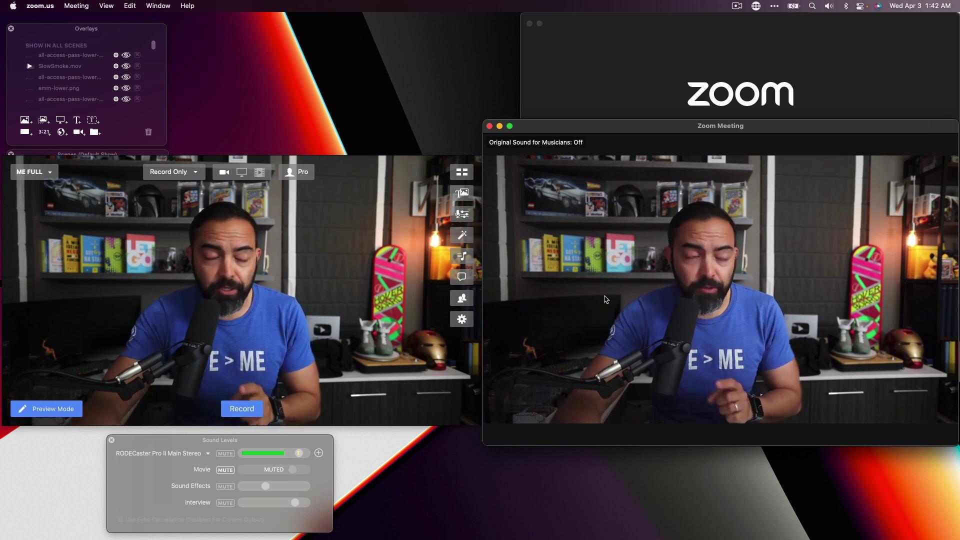
# - Enable Virtual Cam in Ecamm Live's output options and select Ecamm Live Virtual Cam as the Zoom meeting's camera
pyautogui.moveTo(393, 270)
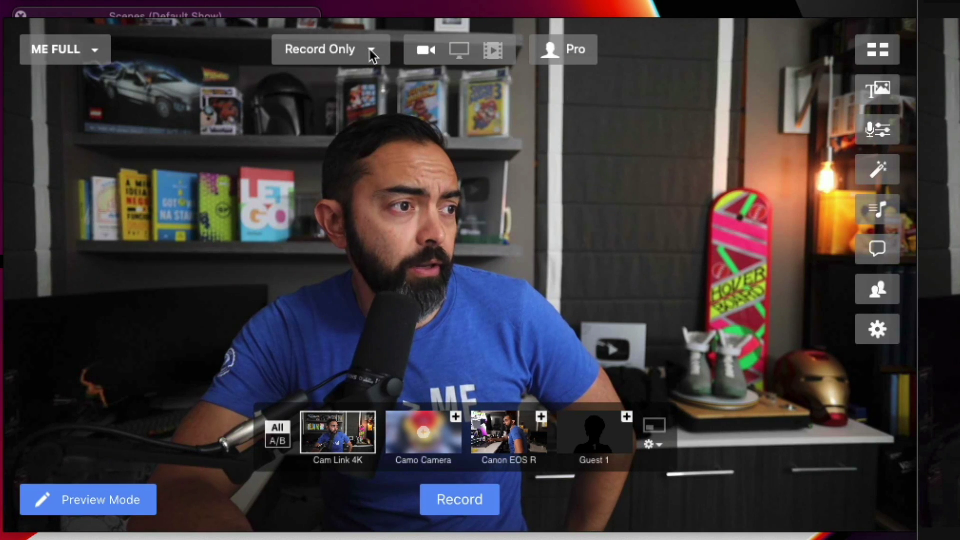
pyautogui.click(371, 52)
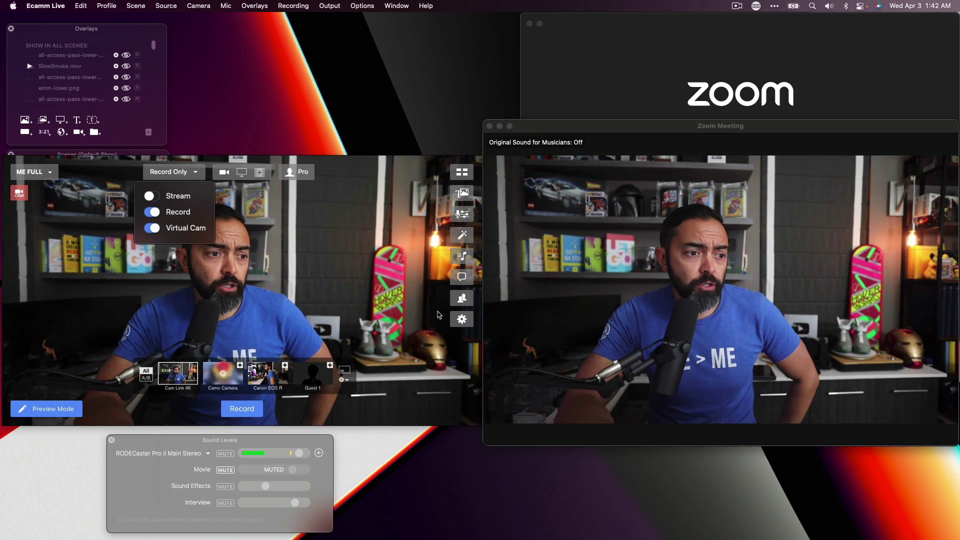
pyautogui.moveTo(706, 462)
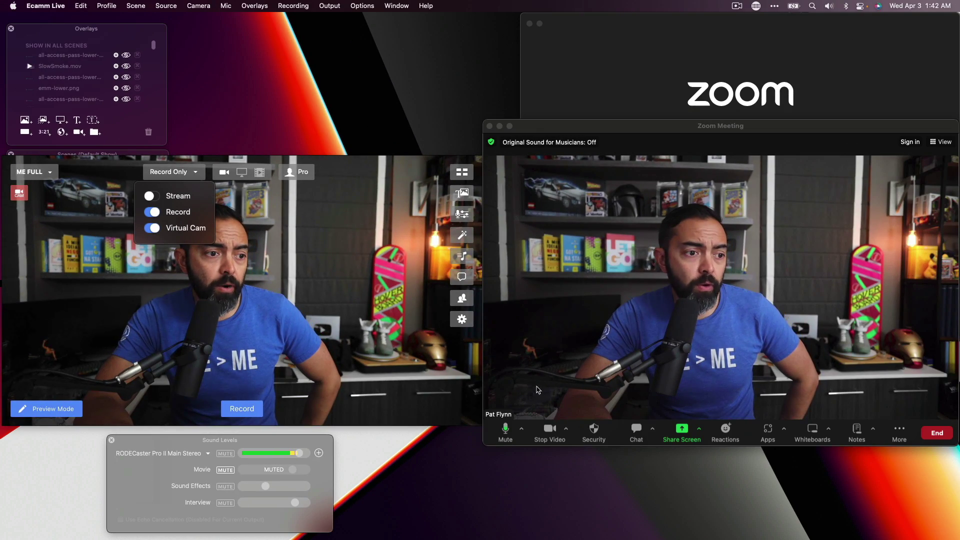
pyautogui.click(568, 429)
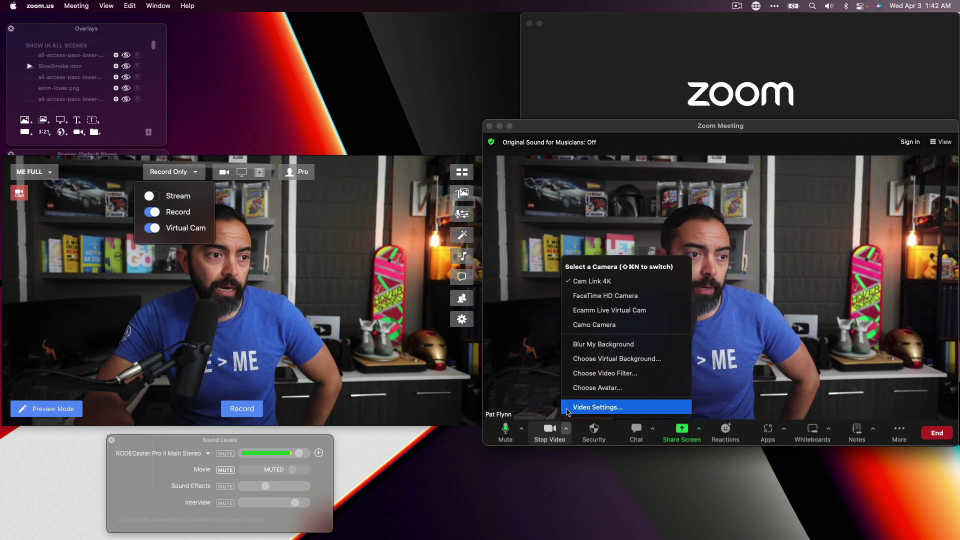
pyautogui.click(606, 313)
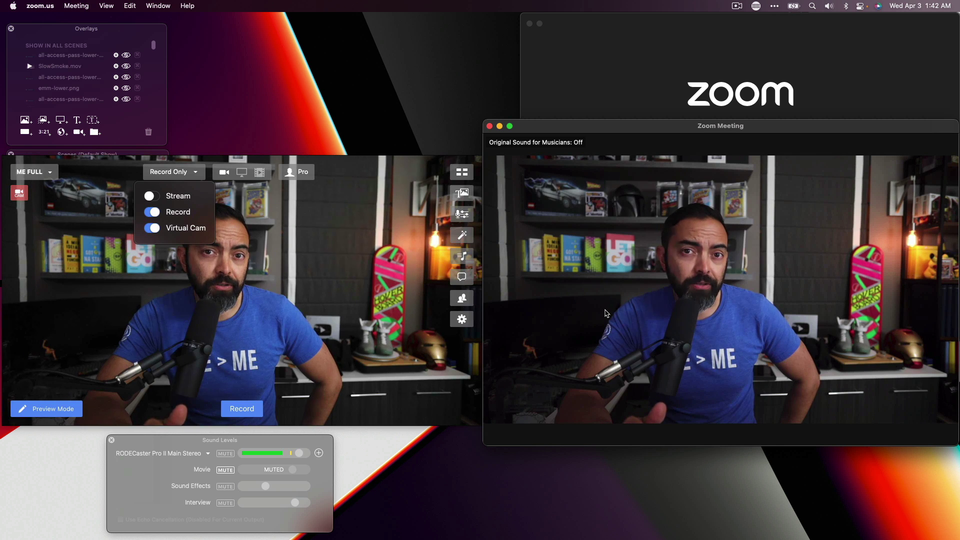
# - Switch Ecamm Live through the SIDE VIEW, ME FULL and Slides scenes to show them in the Zoom meeting
pyautogui.hotkey('ctrl', '2')
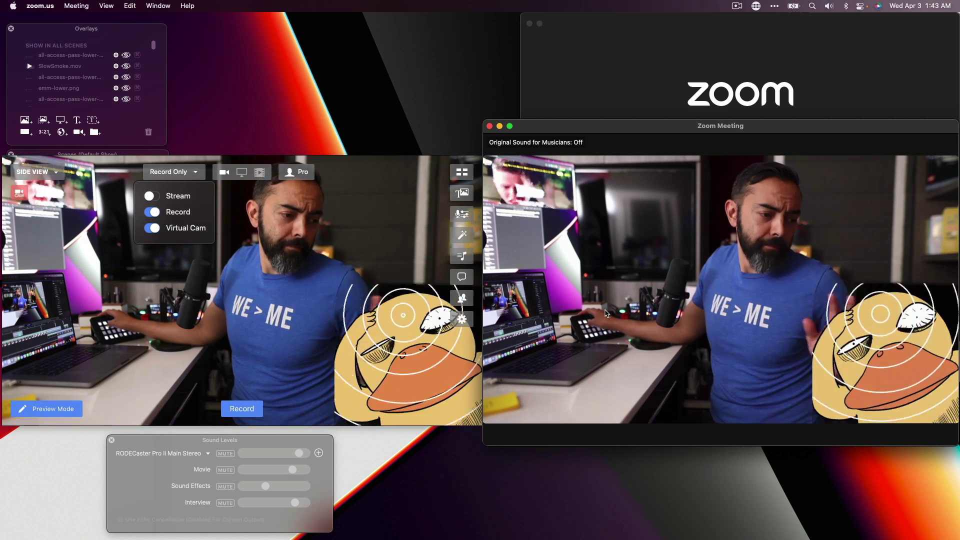
pyautogui.hotkey('ctrl', '1')
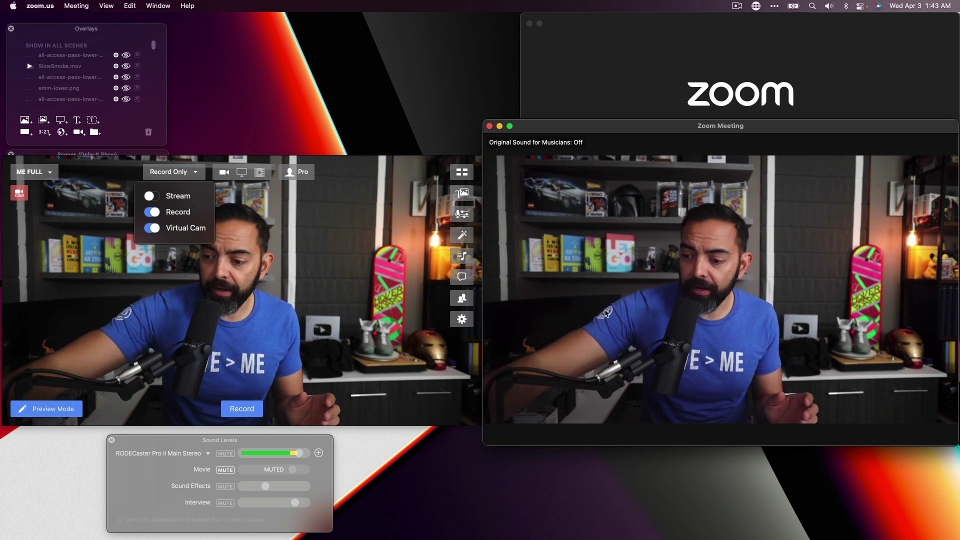
pyautogui.press('super+2')
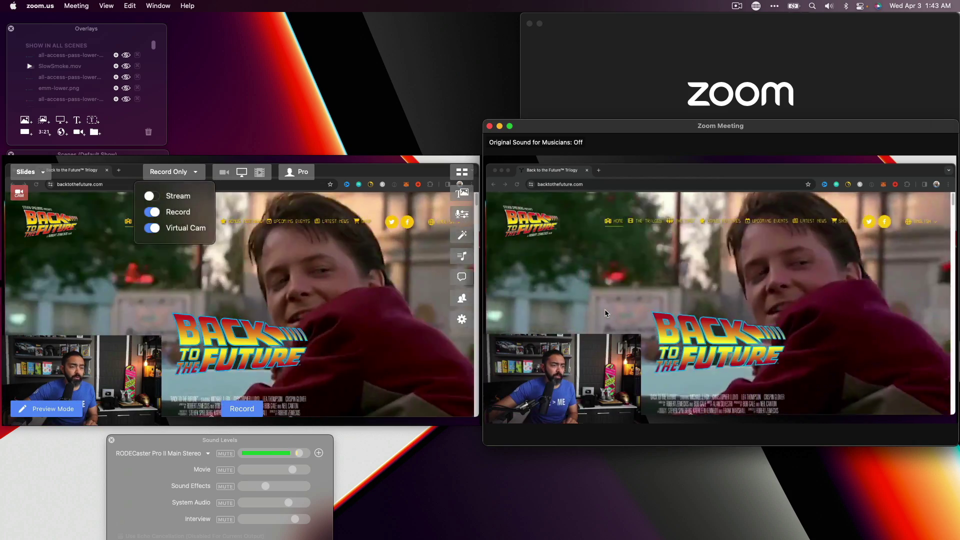
# - Switch the scene shown in the Zoom meeting to ME FULL and close the output options
pyautogui.press('super+1')
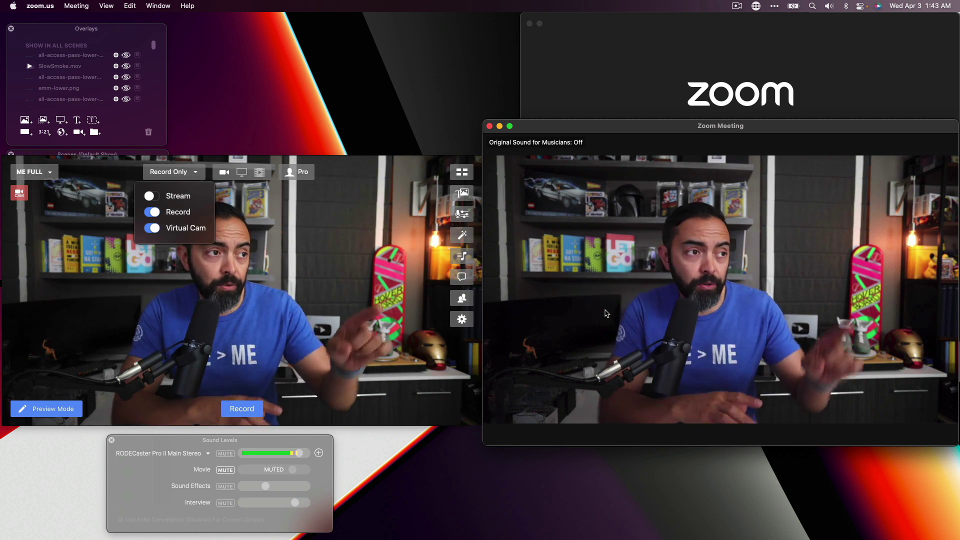
pyautogui.moveTo(195, 259)
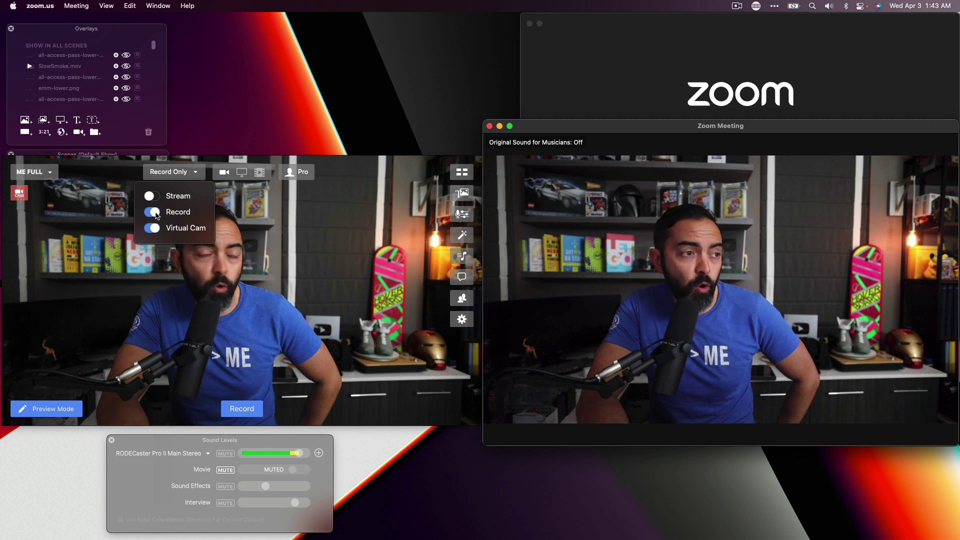
pyautogui.click(196, 171)
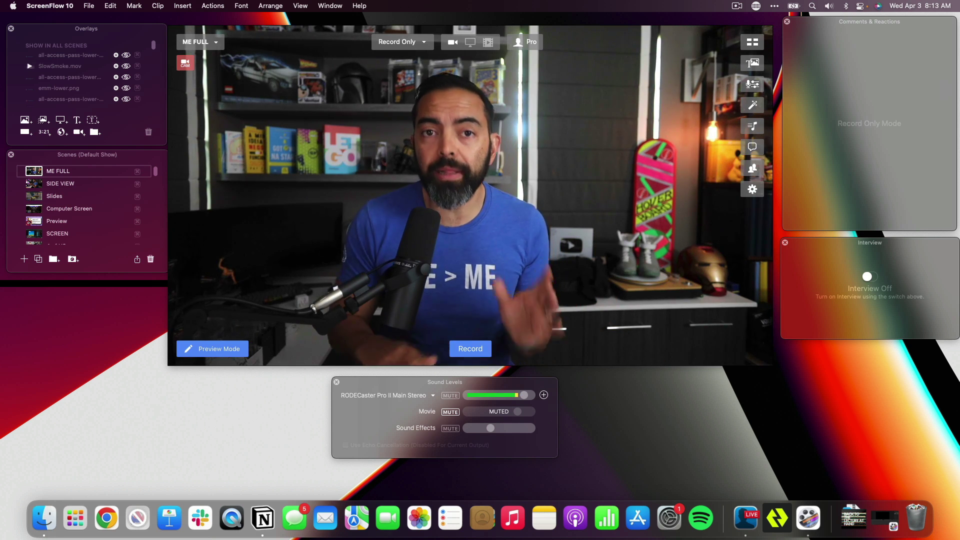
# - Switch to the SIDE VIEW scene and back to ME FULL, then alternate its camera between Canon EOS R and Cam Link 4K
pyautogui.click(60, 183)
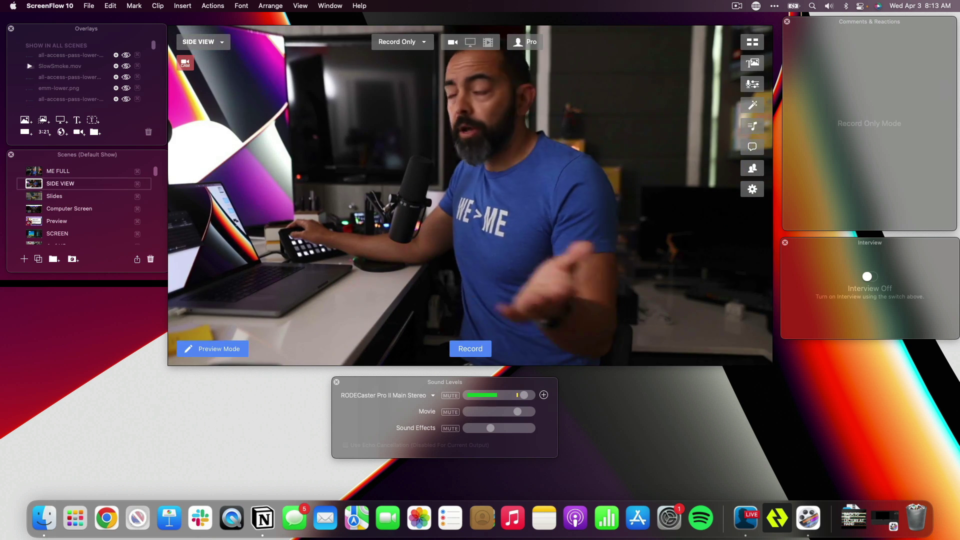
pyautogui.click(60, 171)
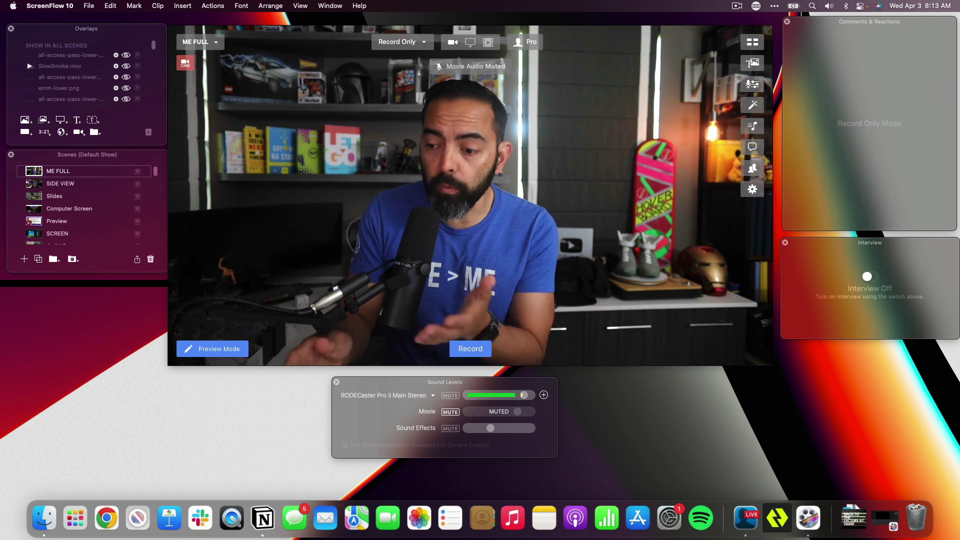
pyautogui.moveTo(595, 292)
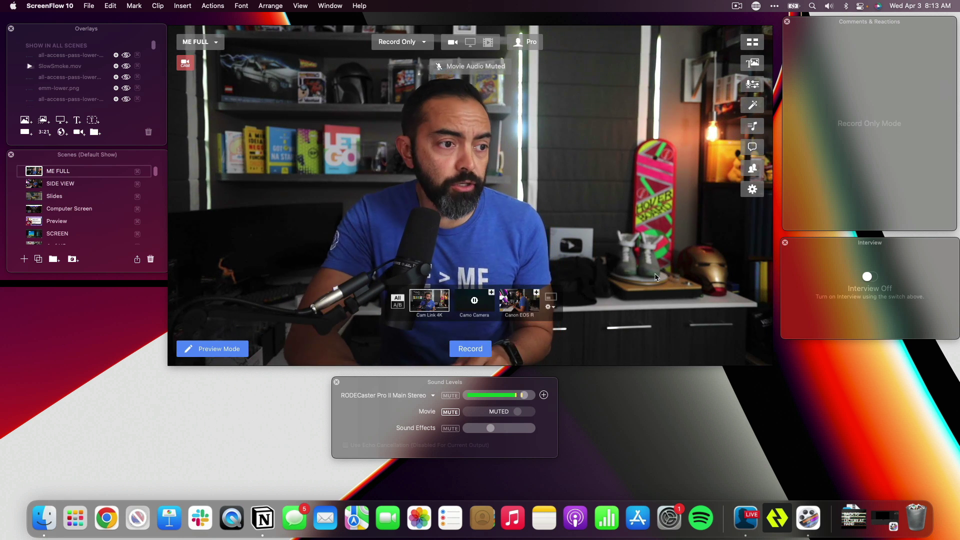
pyautogui.click(519, 306)
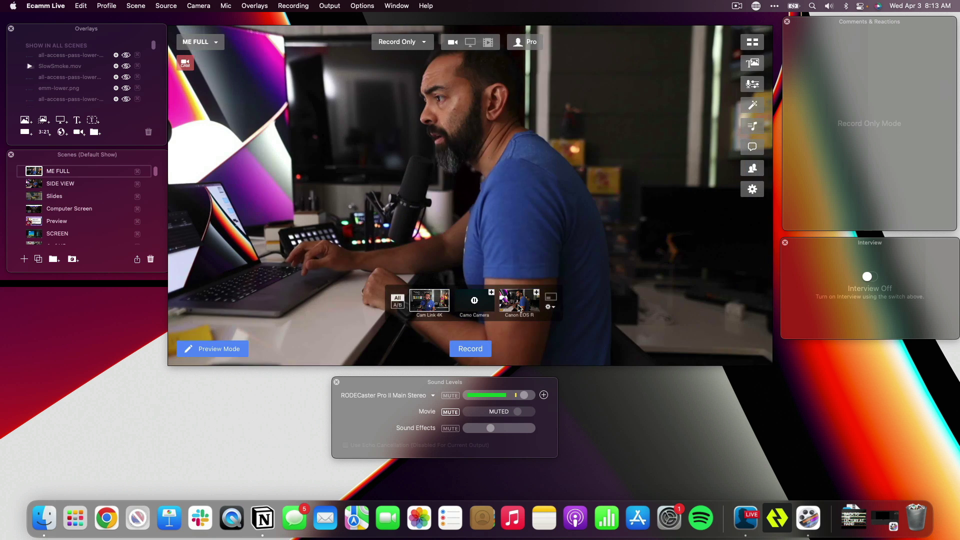
pyautogui.click(428, 302)
pyautogui.click(515, 302)
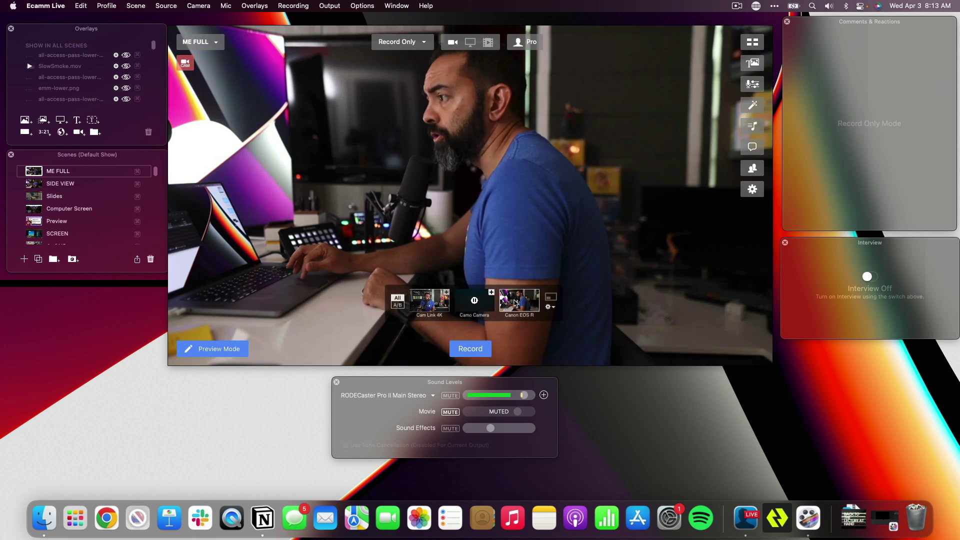
pyautogui.click(429, 300)
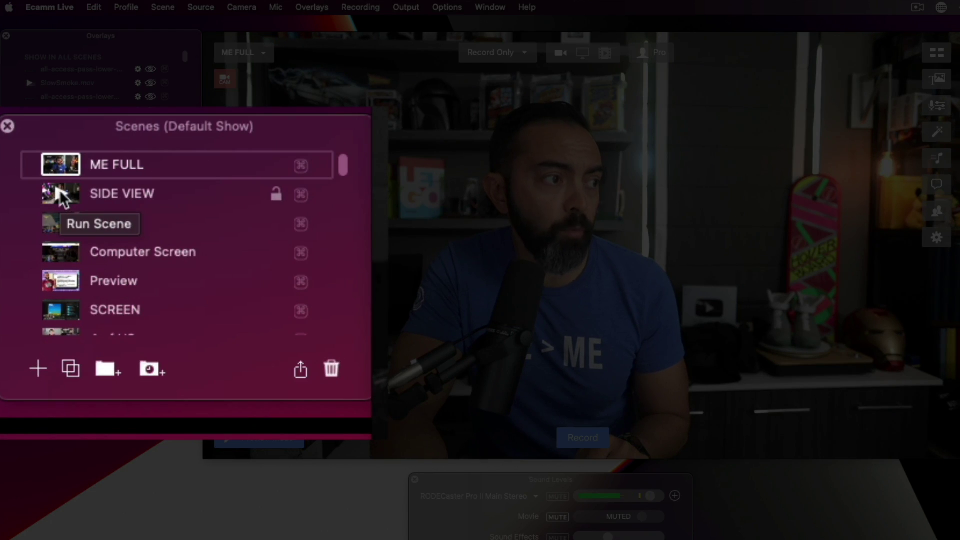
# - Run the SIDE VIEW, ME FULL, Computer Screen, GUEST and MOVIE scenes from the scene list to demonstrate their layouts
pyautogui.click(60, 198)
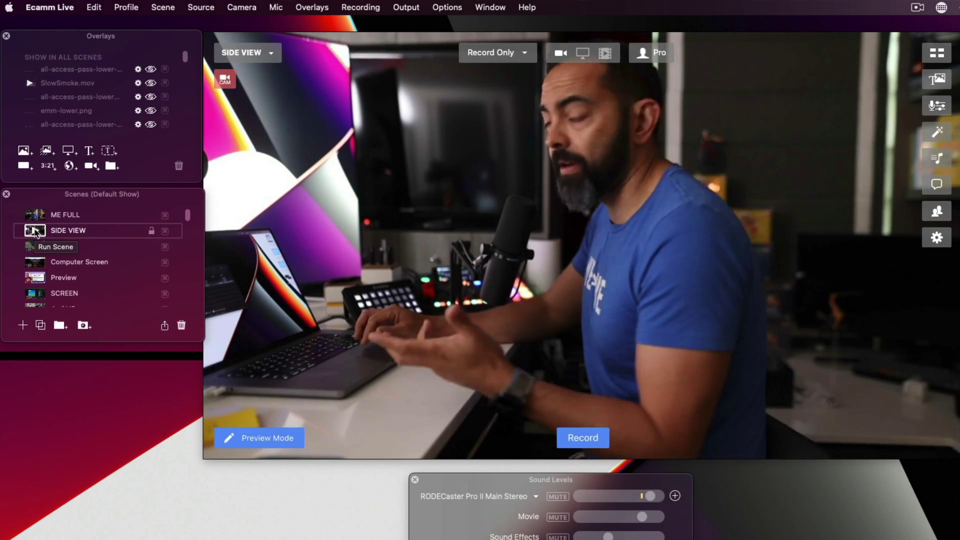
pyautogui.click(35, 215)
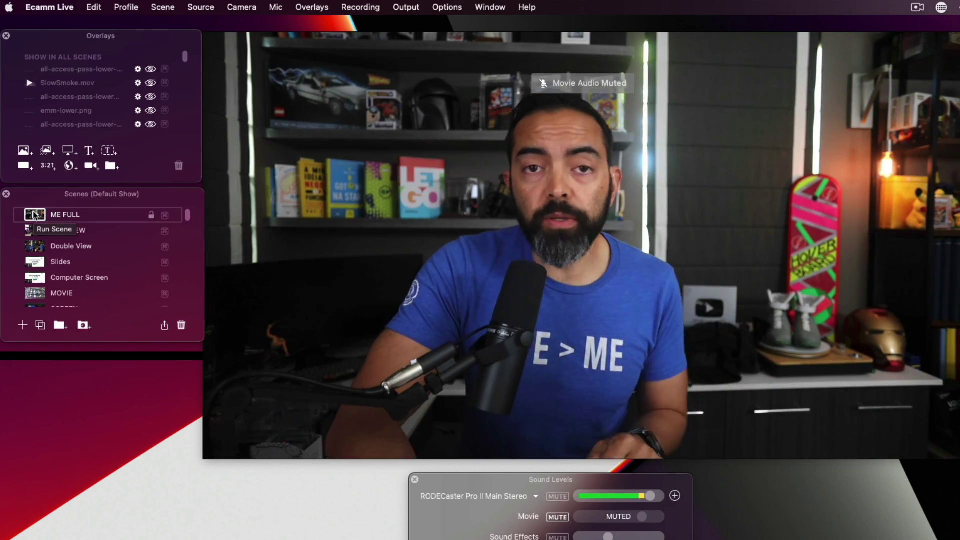
pyautogui.click(36, 229)
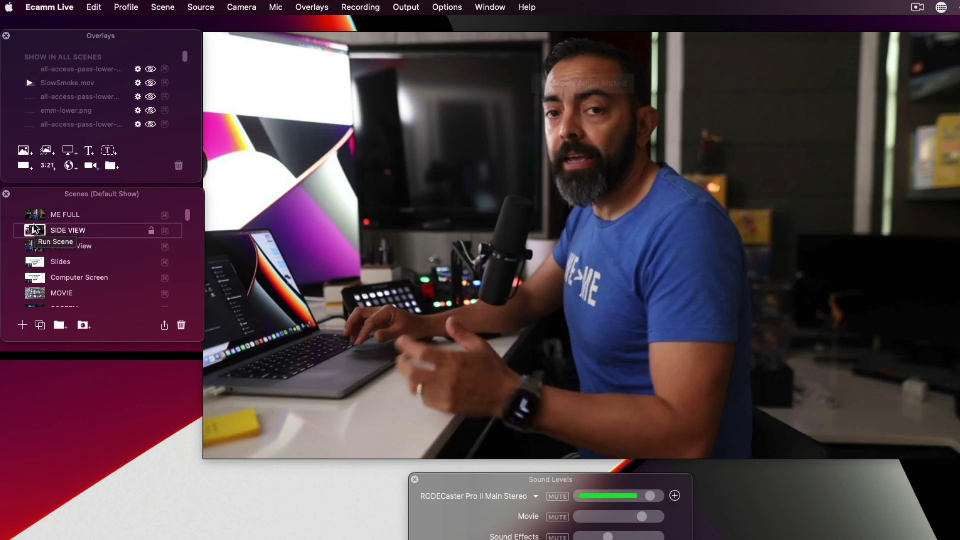
pyautogui.click(36, 278)
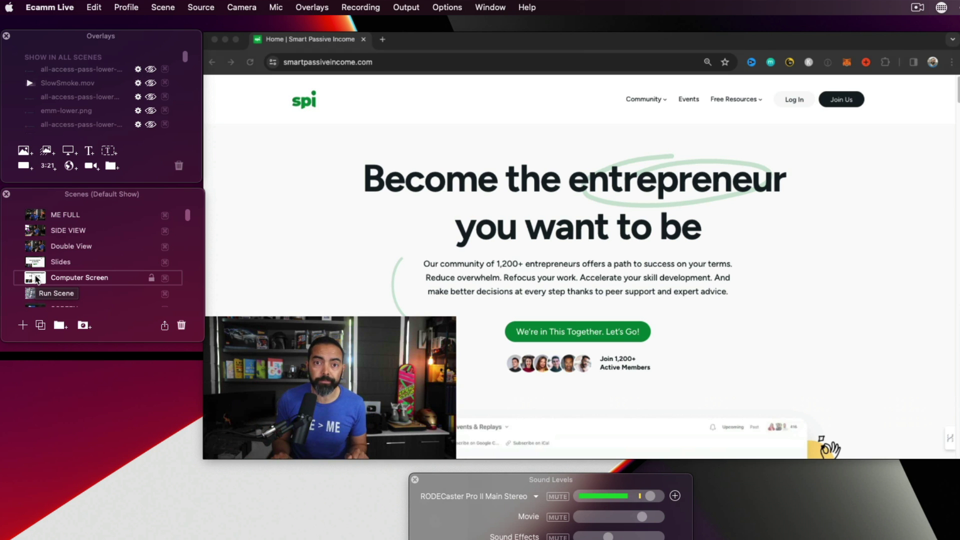
pyautogui.scroll(-2, 37, 285)
pyautogui.click(37, 292)
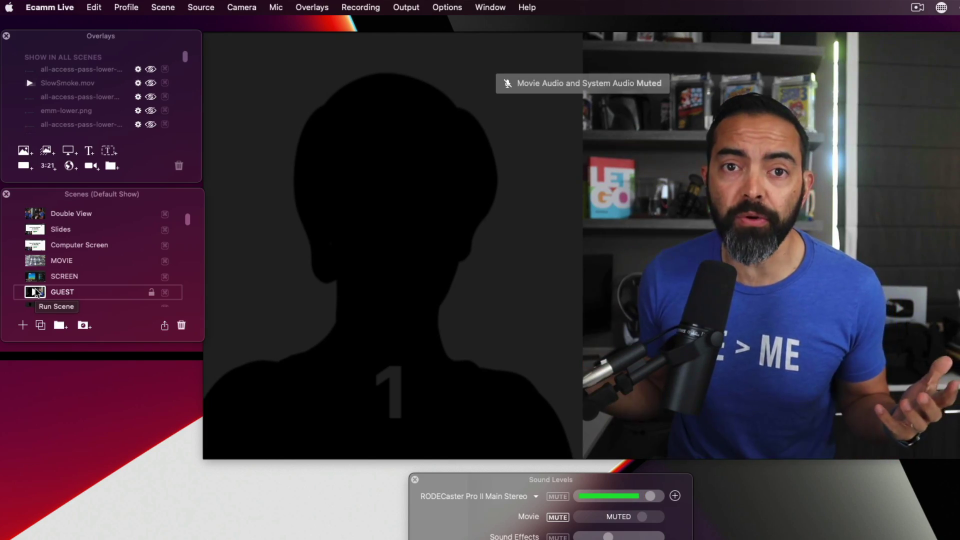
pyautogui.click(35, 261)
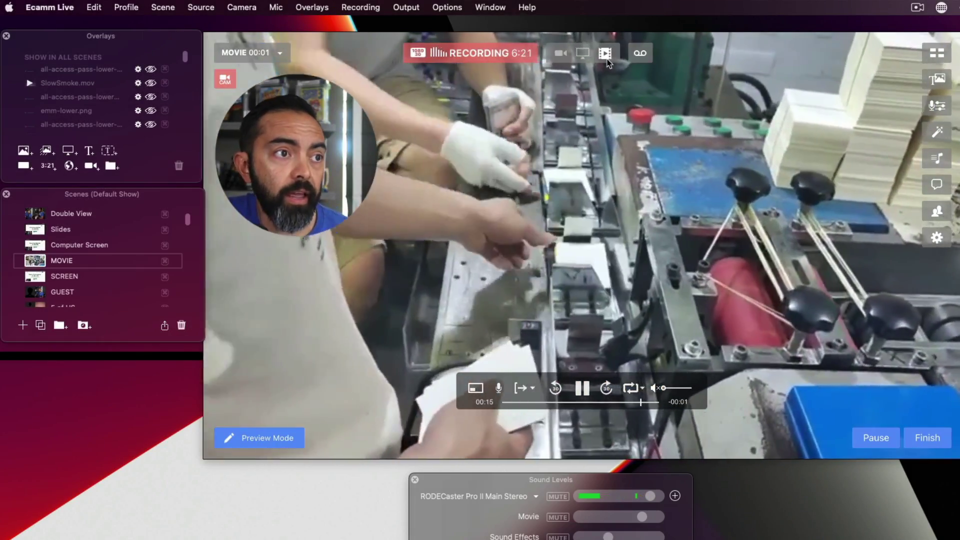
pyautogui.click(605, 54)
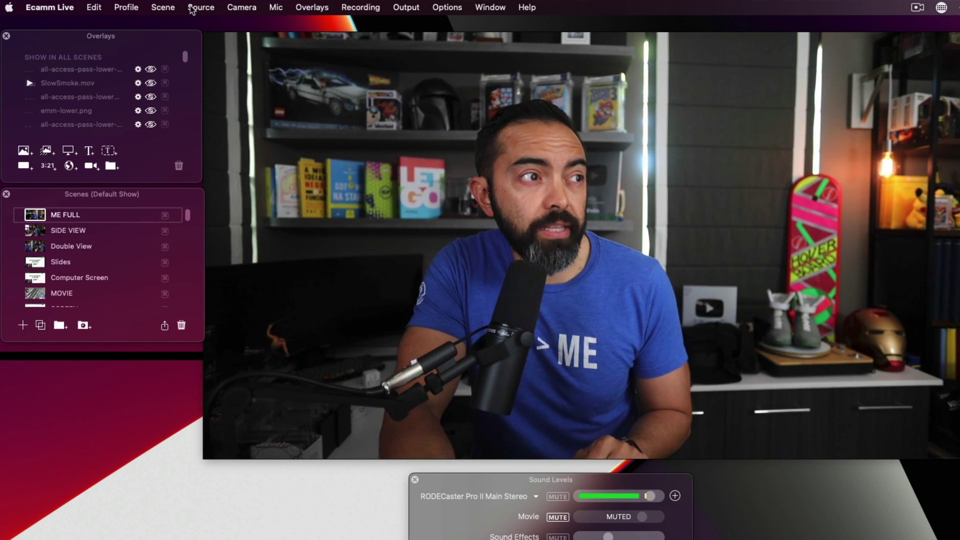
# - Show the Scenes window and add a new empty scene named "New Scene for Demo"
pyautogui.click(164, 8)
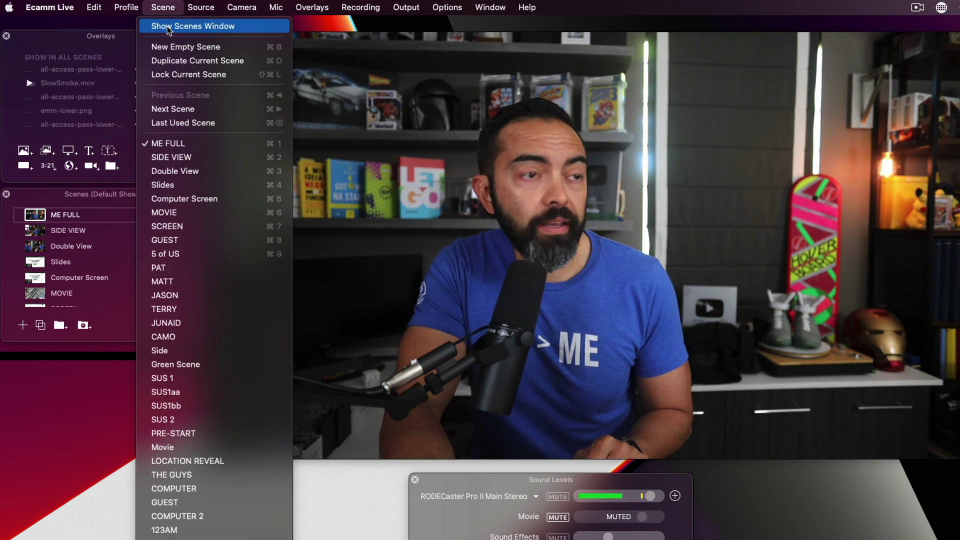
pyautogui.click(193, 26)
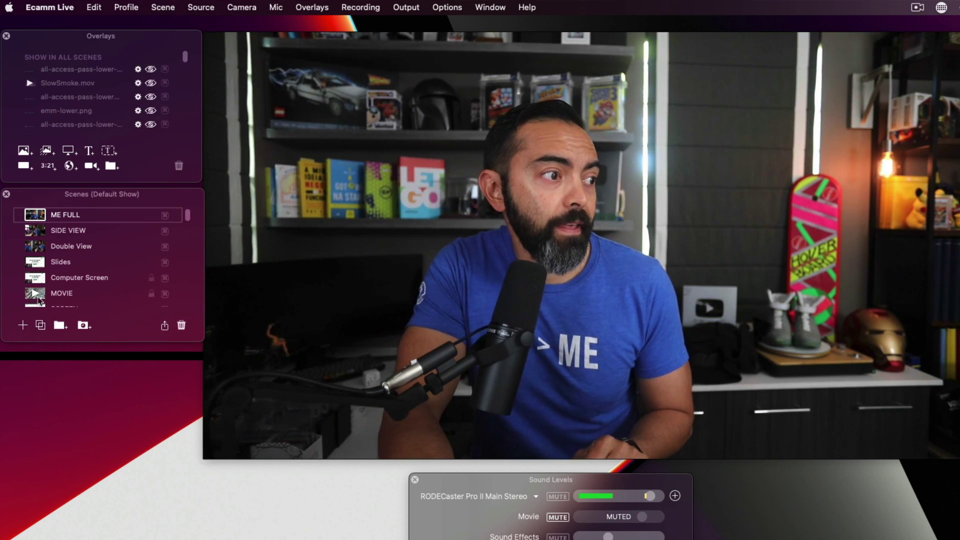
pyautogui.click(23, 325)
pyautogui.write('New ')
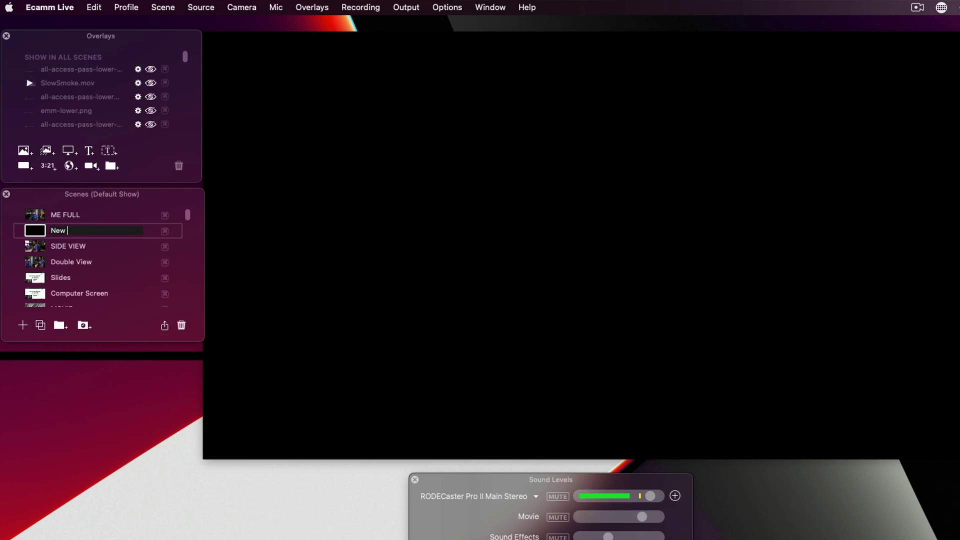
pyautogui.write('Scene for Demo')
pyautogui.press('Return')
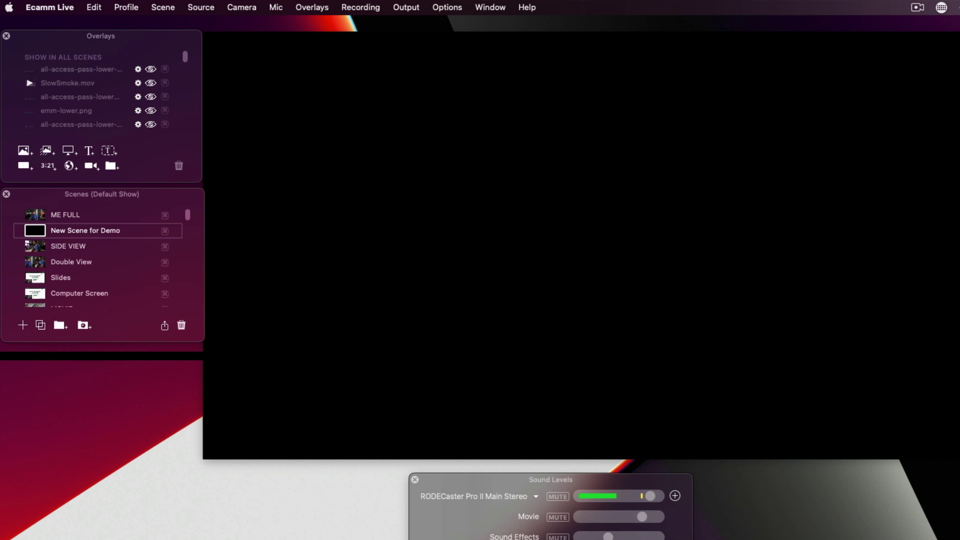
# - Set Cam Link 4K as the new scene's camera and add Canon EOS R and Guest 1 beside it
pyautogui.click(496, 391)
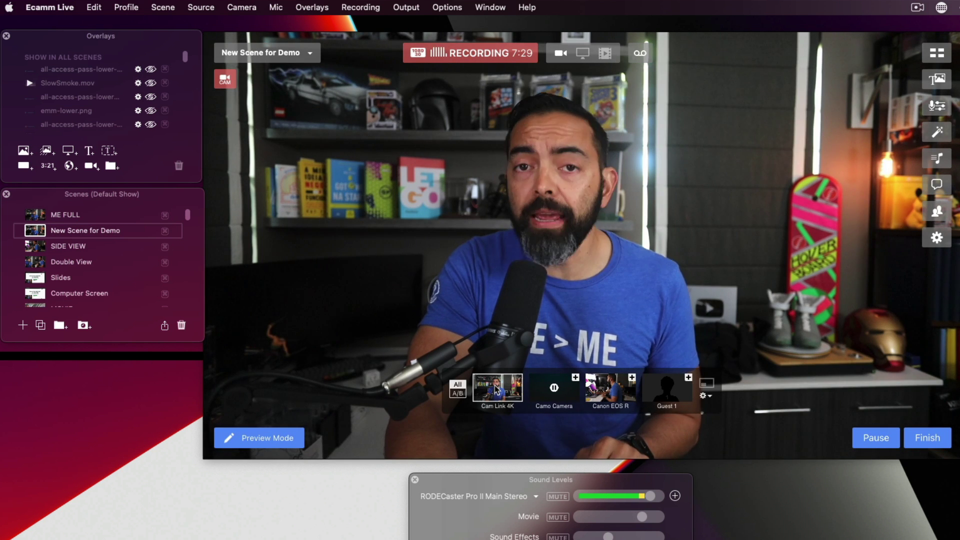
pyautogui.click(632, 377)
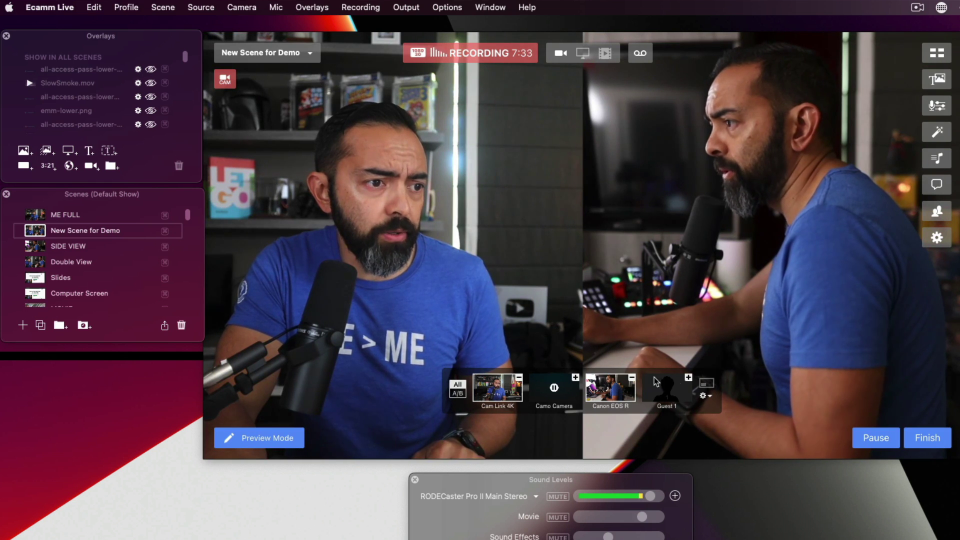
pyautogui.click(688, 377)
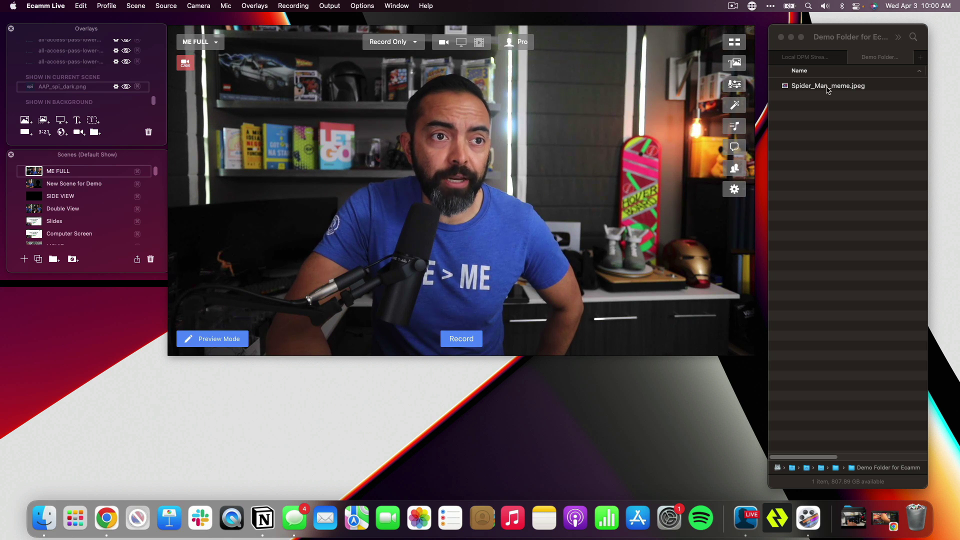
# - Add Spider_Man_meme.jpeg from the demo folder as an overlay on ME FULL, shrunk and placed in the picture's upper-right area
pyautogui.moveTo(831, 89); pyautogui.dragTo(497, 167)
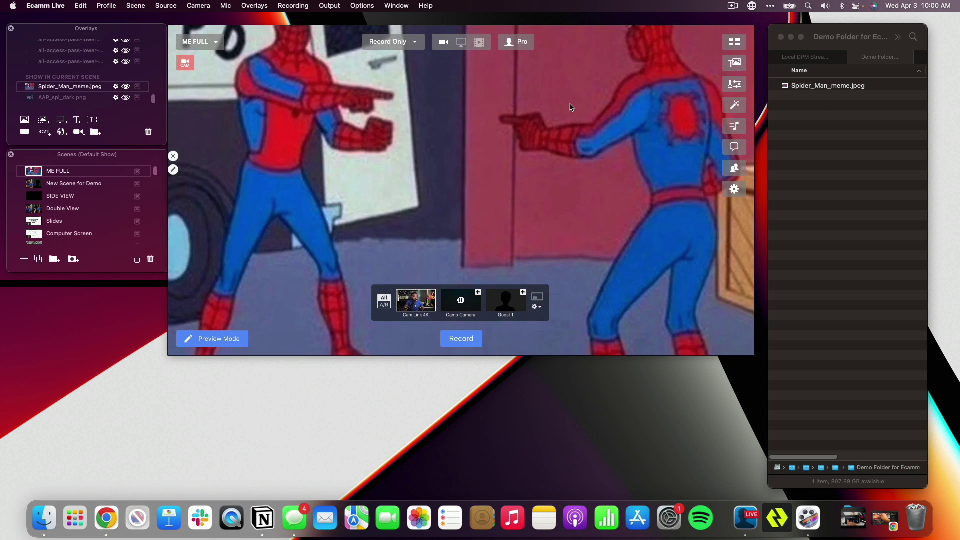
pyautogui.moveTo(570, 103); pyautogui.dragTo(414, 211)
pyautogui.moveTo(600, 79); pyautogui.dragTo(687, 91)
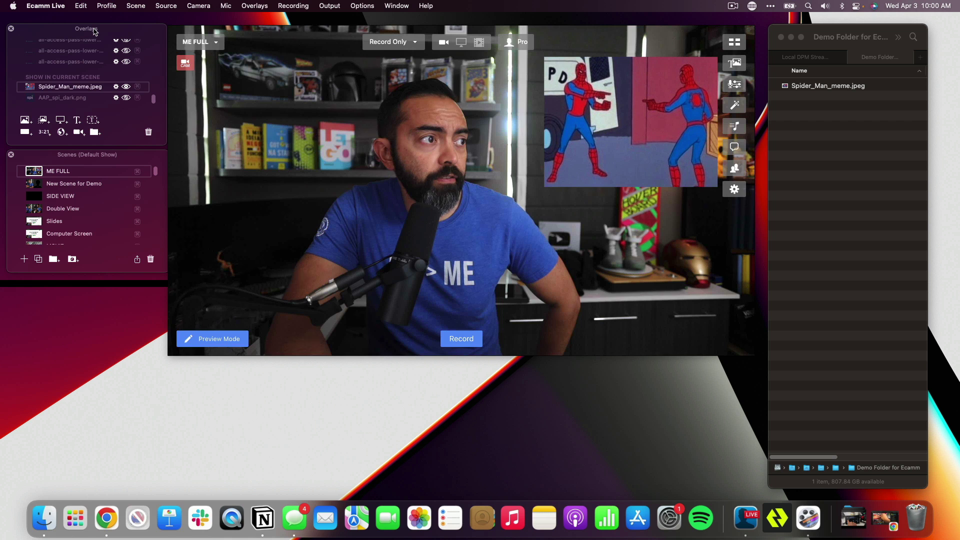
# - Toggle the Spider_Man_meme.jpeg overlay's visibility off and on twice
pyautogui.click(127, 87)
pyautogui.click(126, 88)
pyautogui.click(127, 88)
pyautogui.click(127, 87)
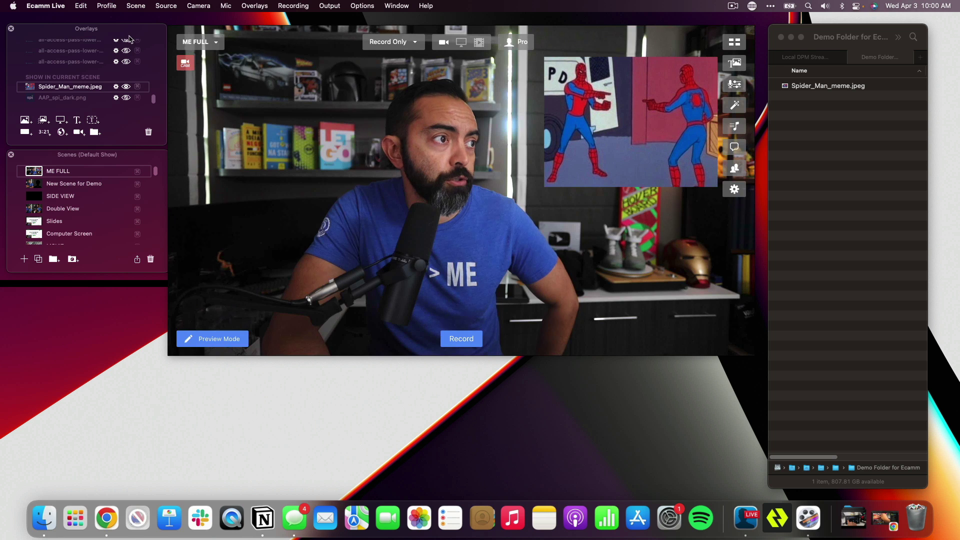
# - Demonstrate the two ways of showing the Overlays window, by menu command and by the preview's overlay control
pyautogui.click(257, 6)
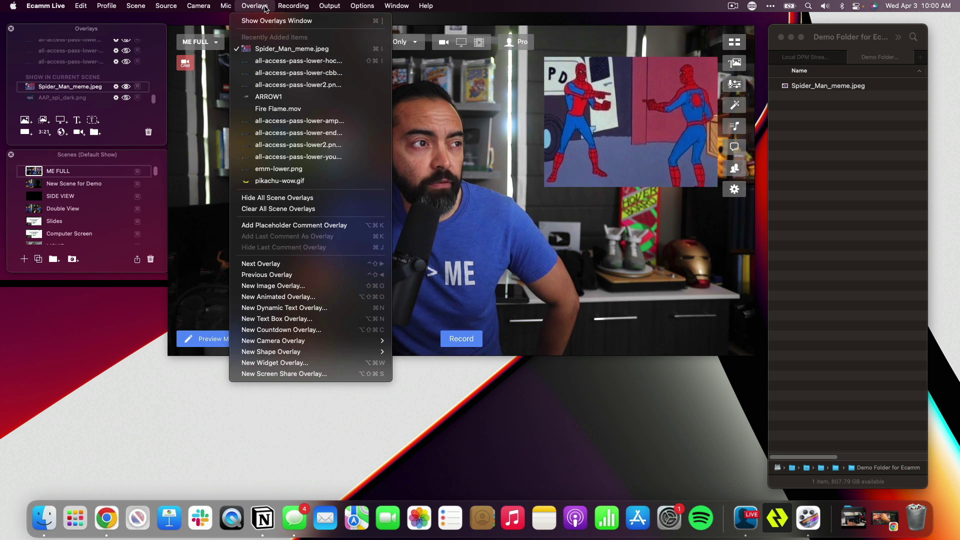
pyautogui.click(264, 23)
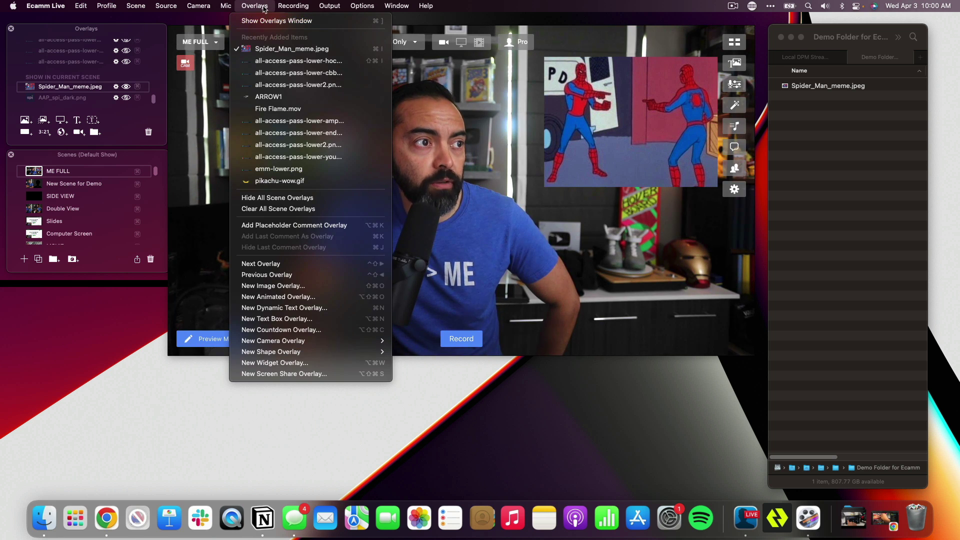
pyautogui.click(734, 63)
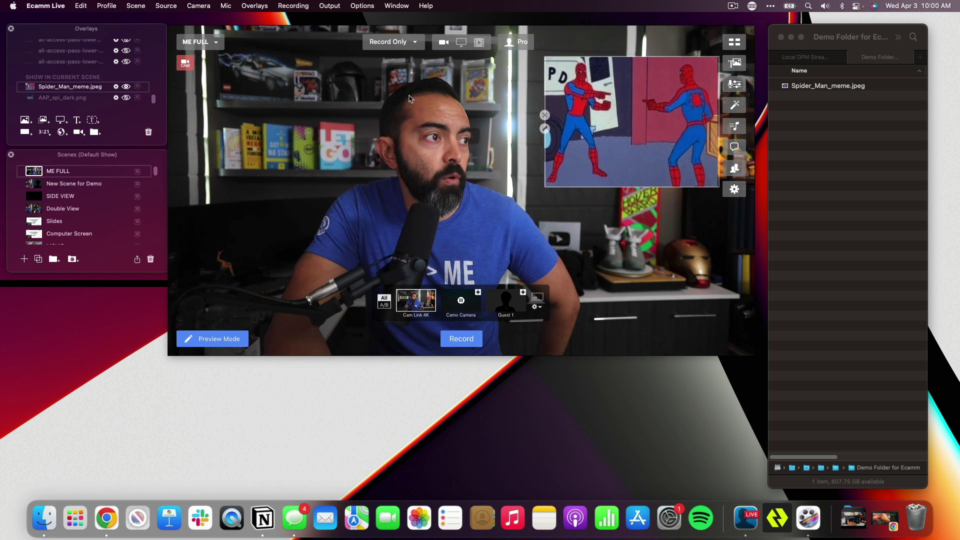
# - Hide the Spider_Man_meme.jpeg overlay and show the AAP_spi_dark.png logo overlay in the ME FULL scene
pyautogui.click(126, 88)
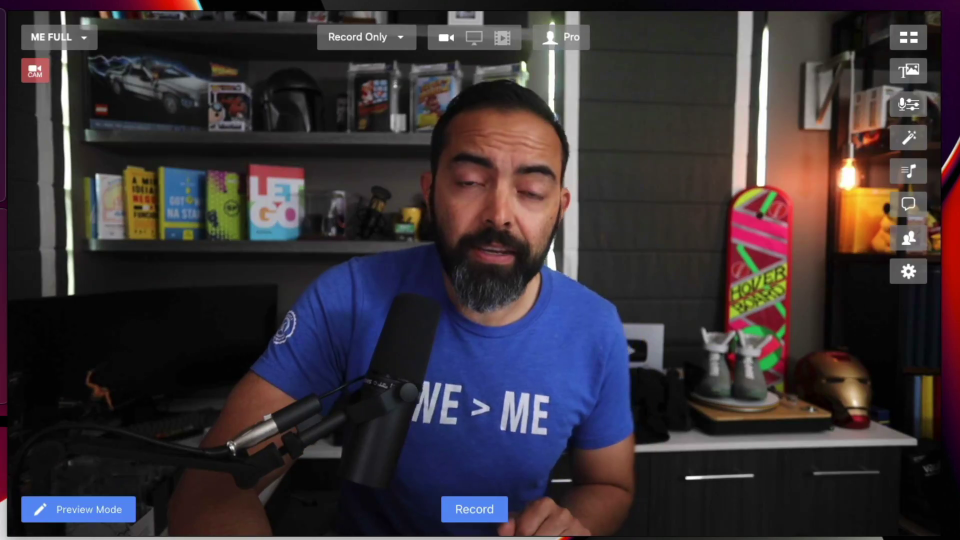
pyautogui.click(126, 88)
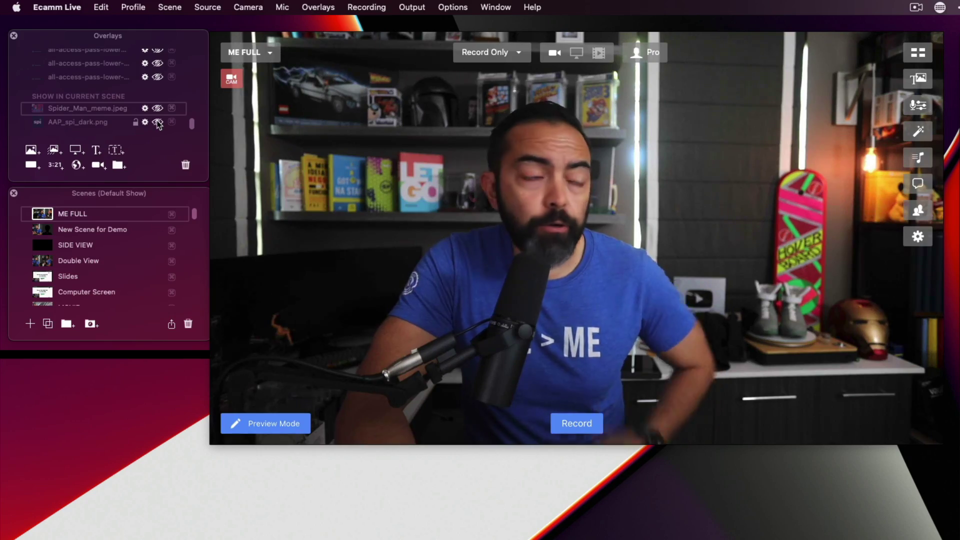
pyautogui.click(158, 123)
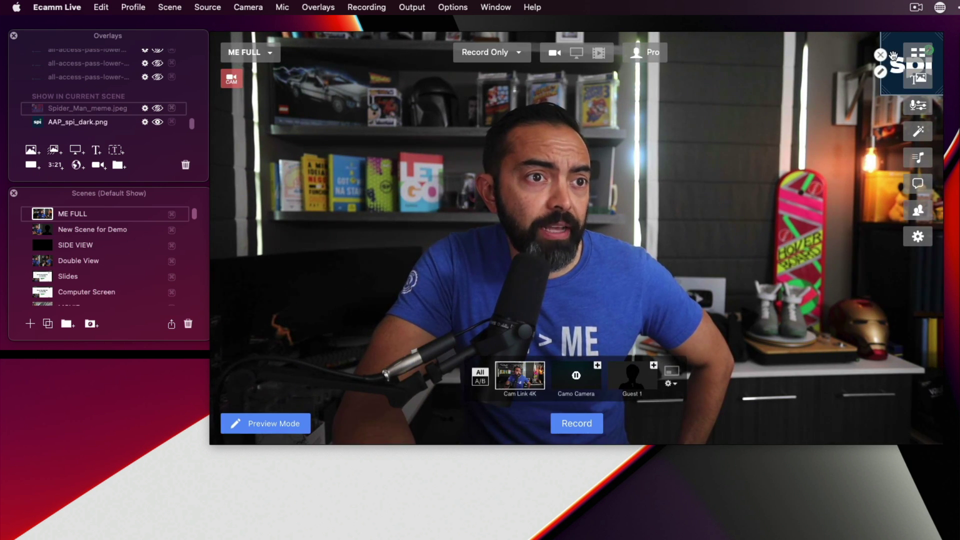
# - Browse the overlays shared by all scenes and play the Confetti-explosion and Sub CTA.mov video overlays
pyautogui.scroll(5, 153, 89)
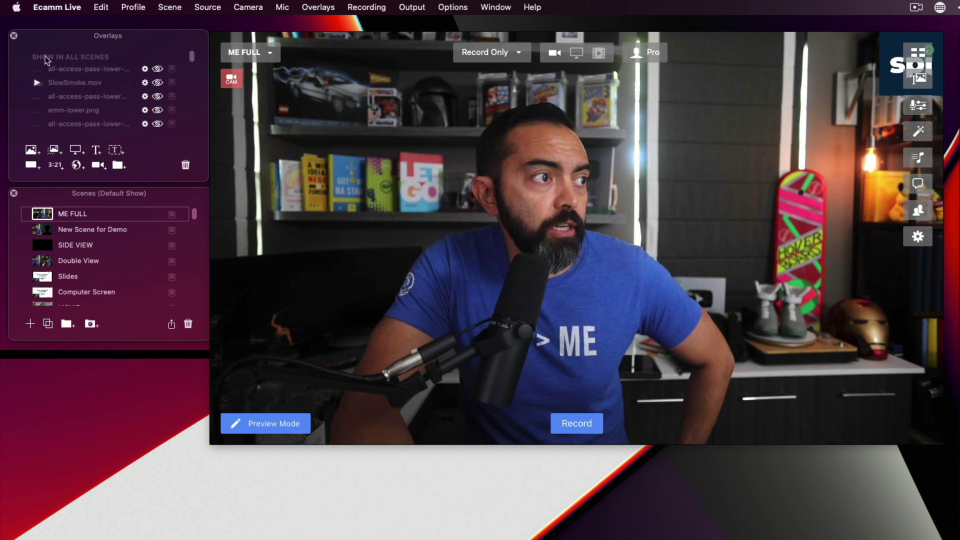
pyautogui.scroll(-4, 126, 80)
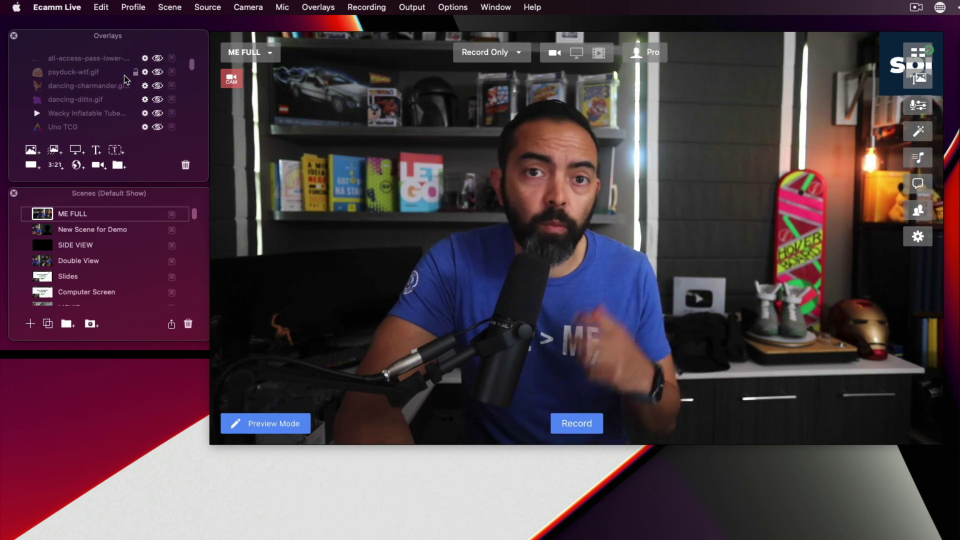
pyautogui.scroll(-4, 126, 80)
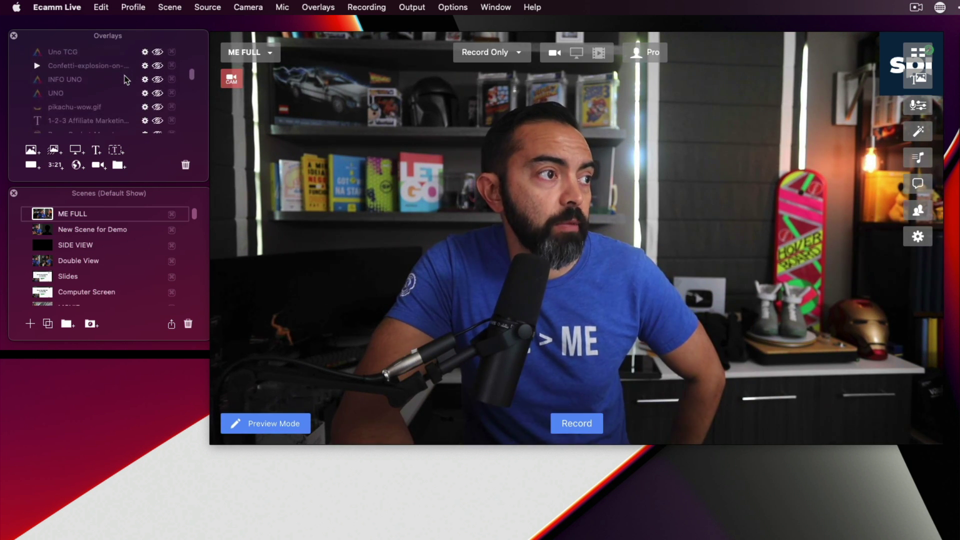
pyautogui.click(158, 61)
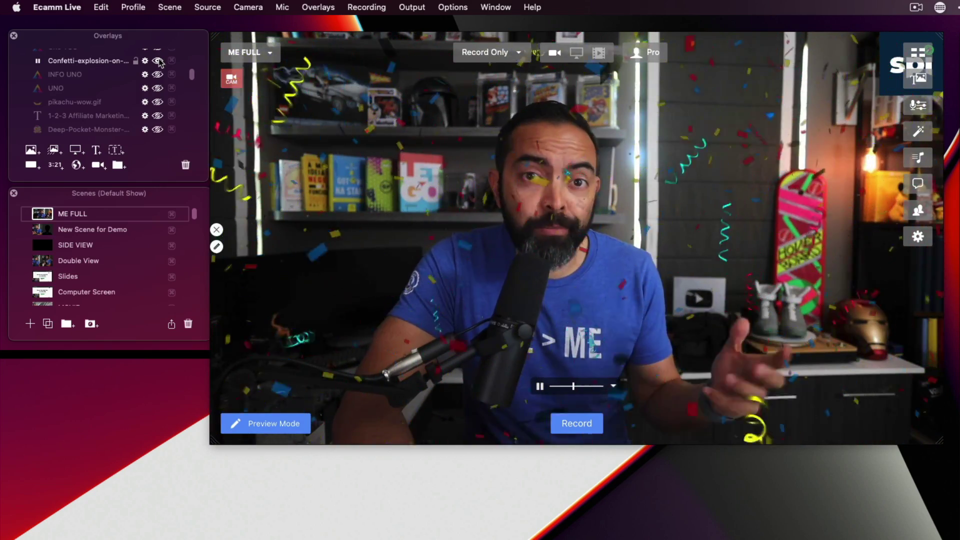
pyautogui.scroll(-5, 125, 95)
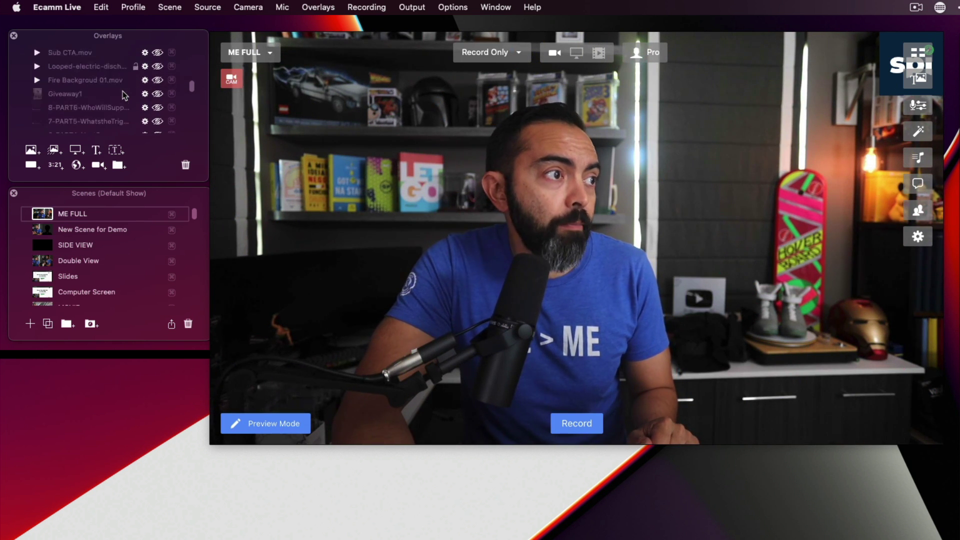
pyautogui.click(157, 79)
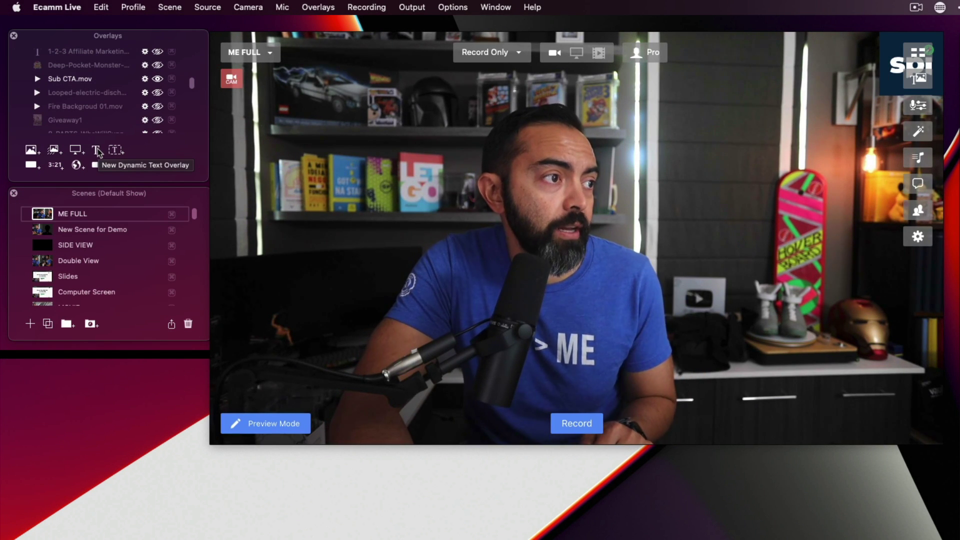
# - Add a dynamic text overlay reading "Hello World" to the ME FULL scene
pyautogui.click(96, 151)
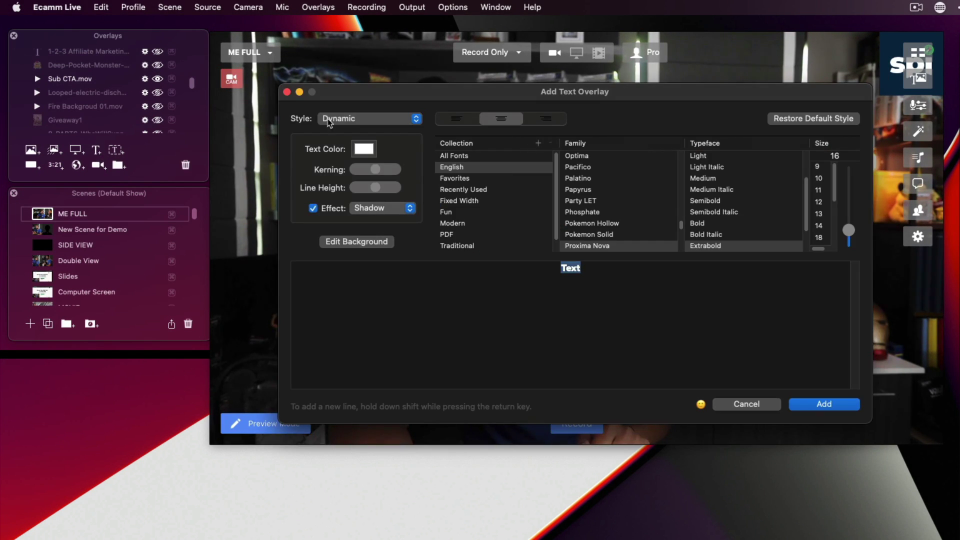
pyautogui.doubleClick(584, 277)
pyautogui.write('Hello World')
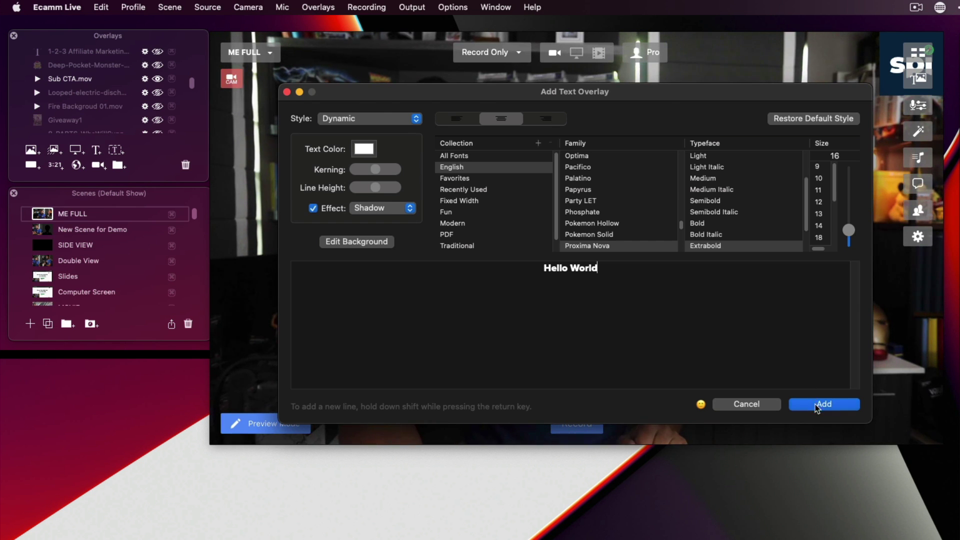
pyautogui.click(817, 405)
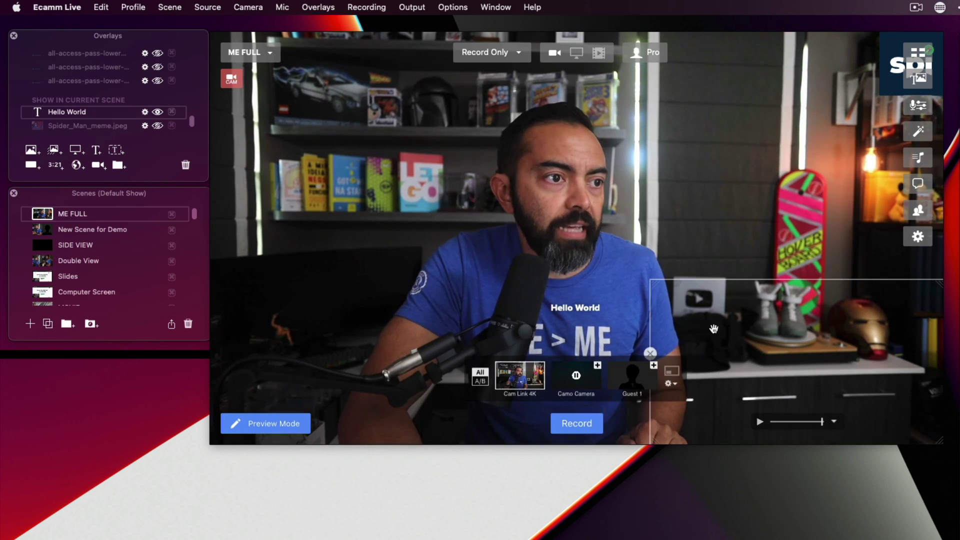
# - Enlarge the Hello World text overlay and place it beside the presenter's head, near the picture's upper-right area
pyautogui.moveTo(584, 308)
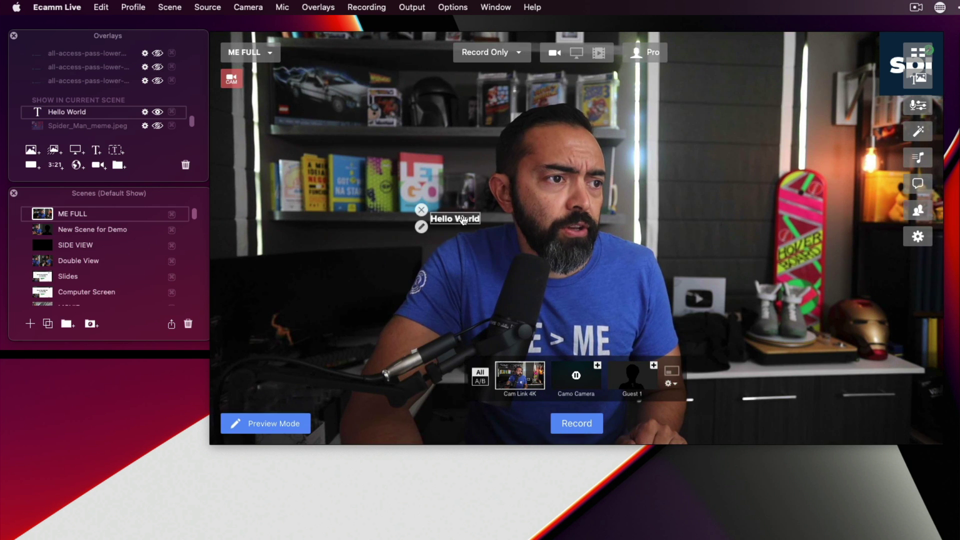
pyautogui.moveTo(477, 220); pyautogui.dragTo(705, 273)
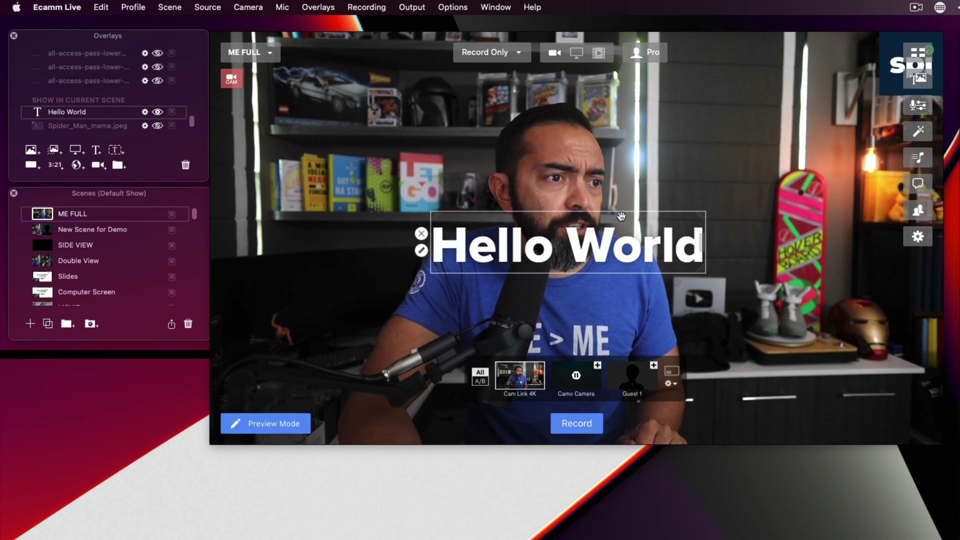
pyautogui.moveTo(618, 245); pyautogui.dragTo(803, 124)
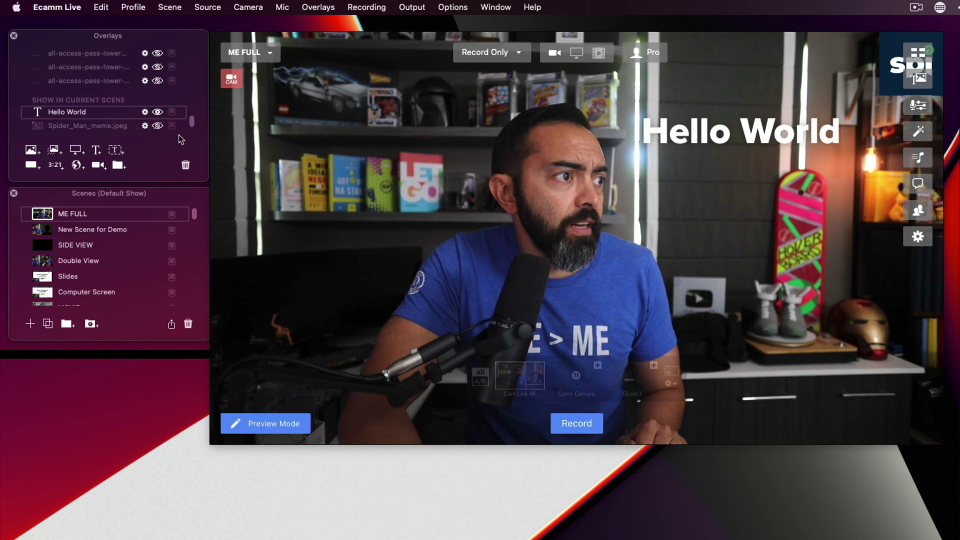
# - Toggle the Hello World overlay's visibility off and on twice, ending with it hidden
pyautogui.click(158, 112)
pyautogui.click(158, 112)
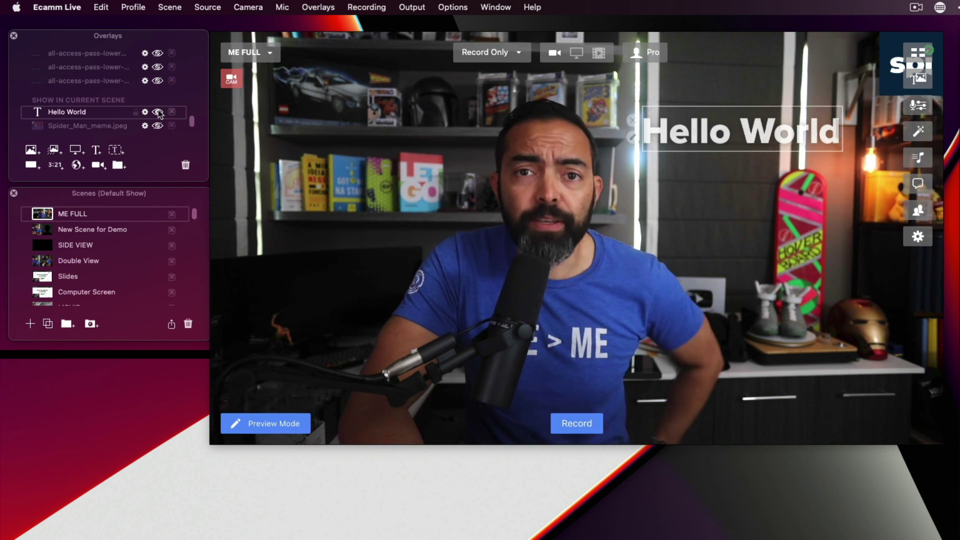
pyautogui.click(158, 112)
pyautogui.click(158, 112)
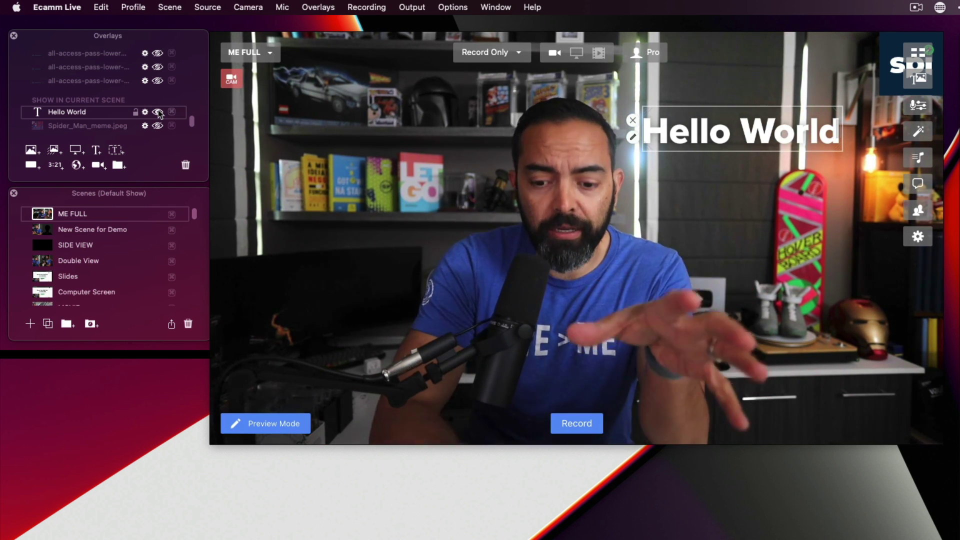
pyautogui.click(158, 112)
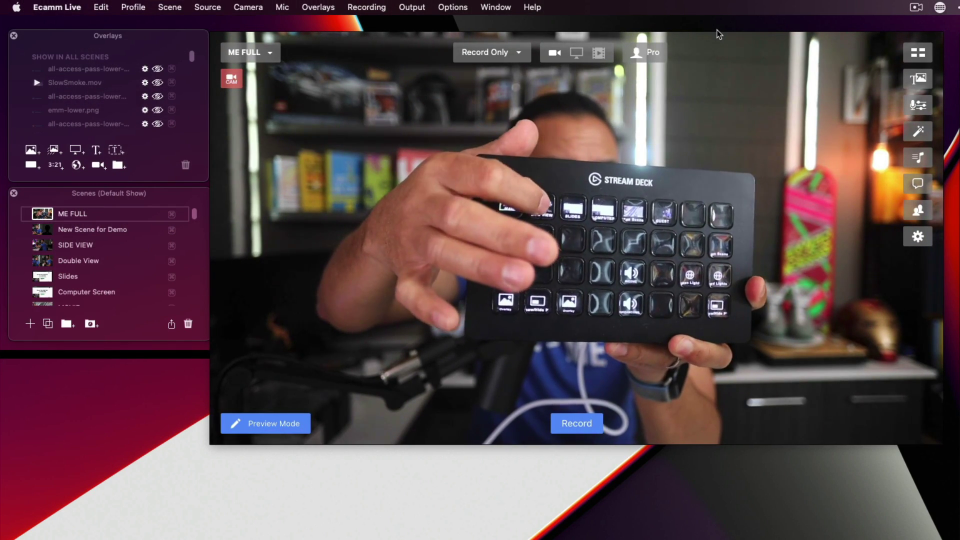
# - Switch the live picture to the SIDE VIEW scene and back to ME FULL
pyautogui.press('super+3')
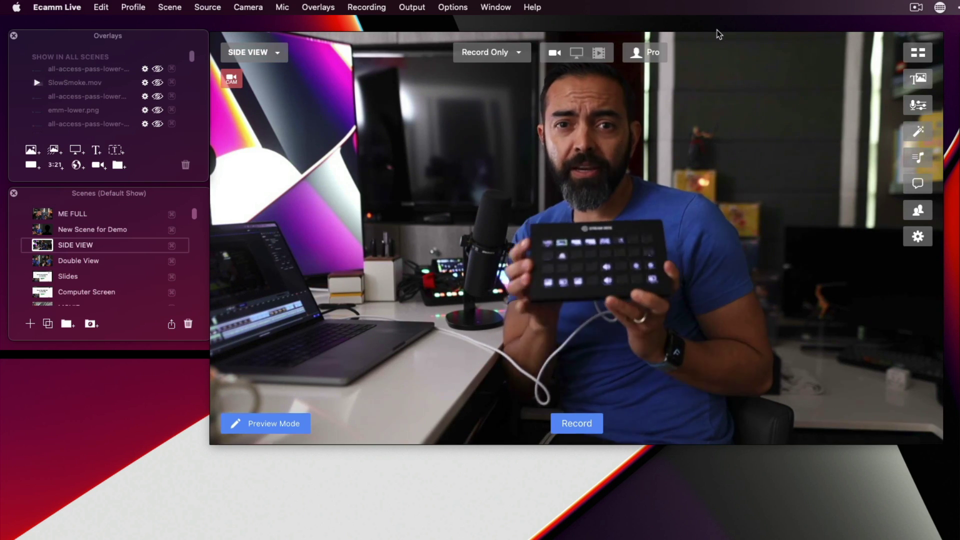
pyautogui.press('super+1')
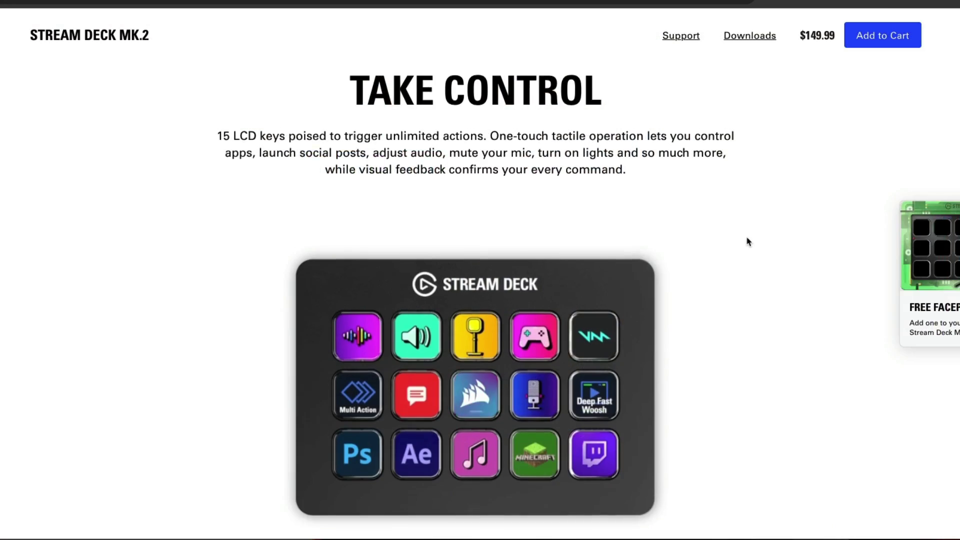
# - Look through the Stream Deck MK.2 product page, from its key overview to the workflow section and beyond
pyautogui.scroll(-6, 748, 242)
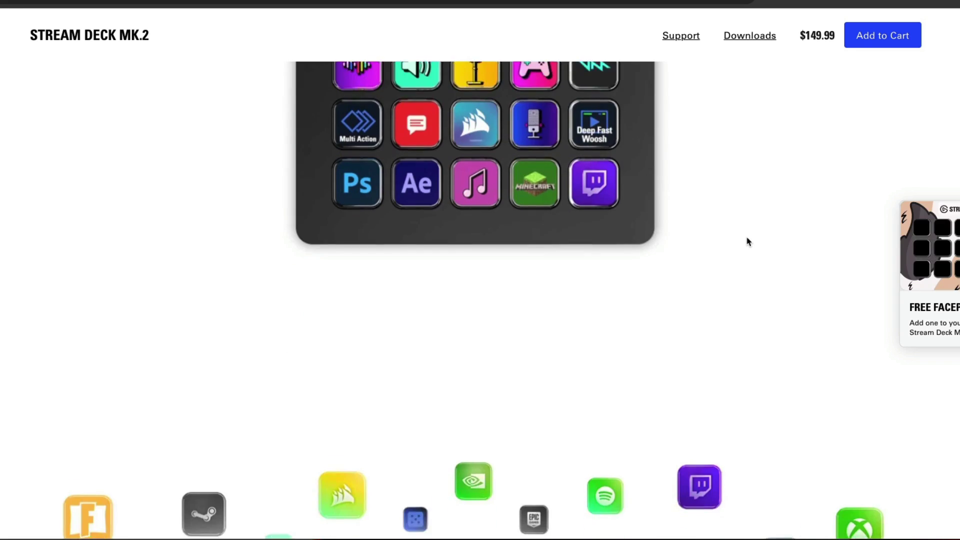
pyautogui.scroll(-20, 748, 242)
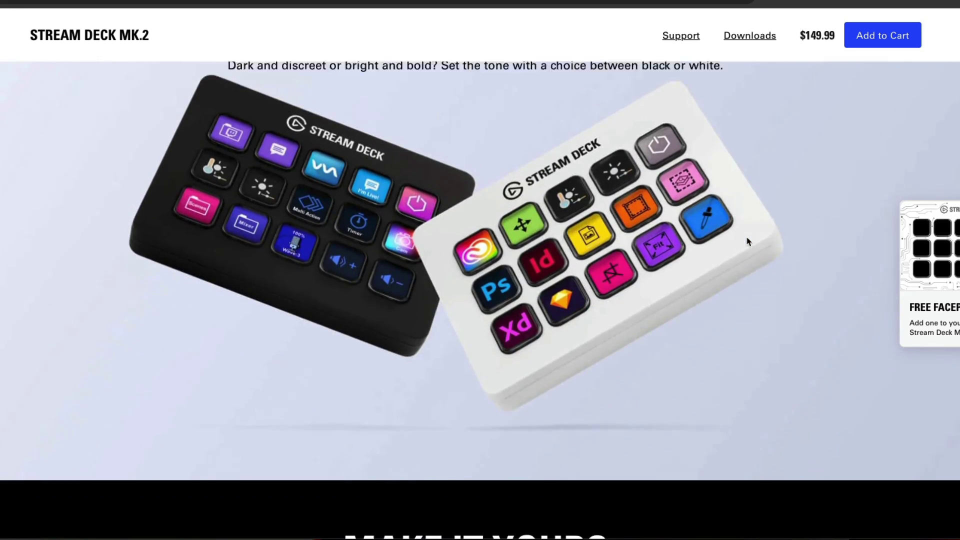
pyautogui.scroll(-15, 747, 242)
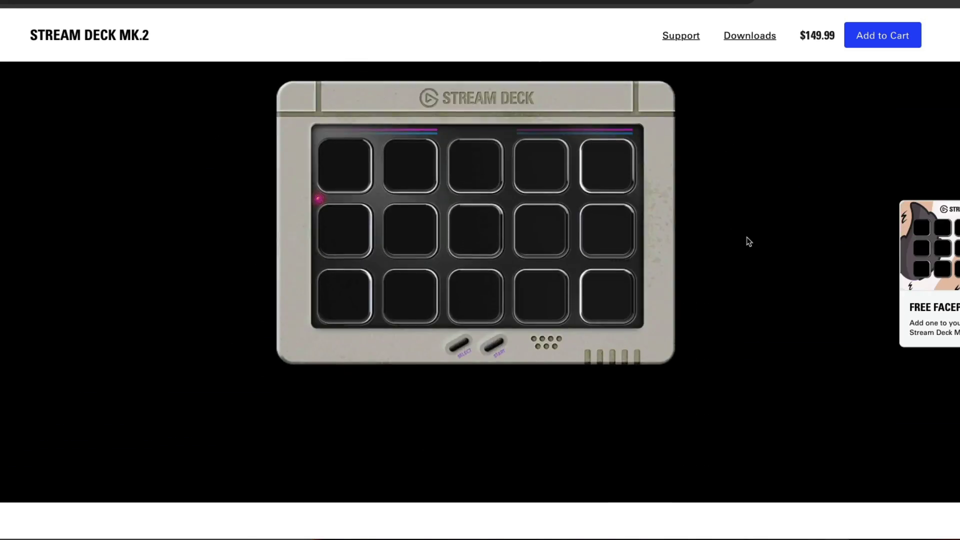
pyautogui.scroll(-15, 748, 242)
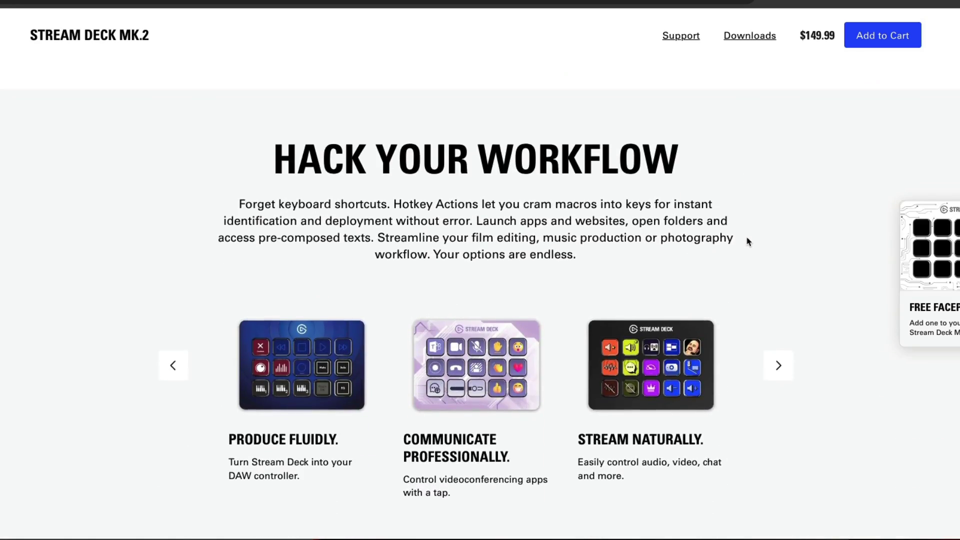
pyautogui.scroll(-15, 748, 242)
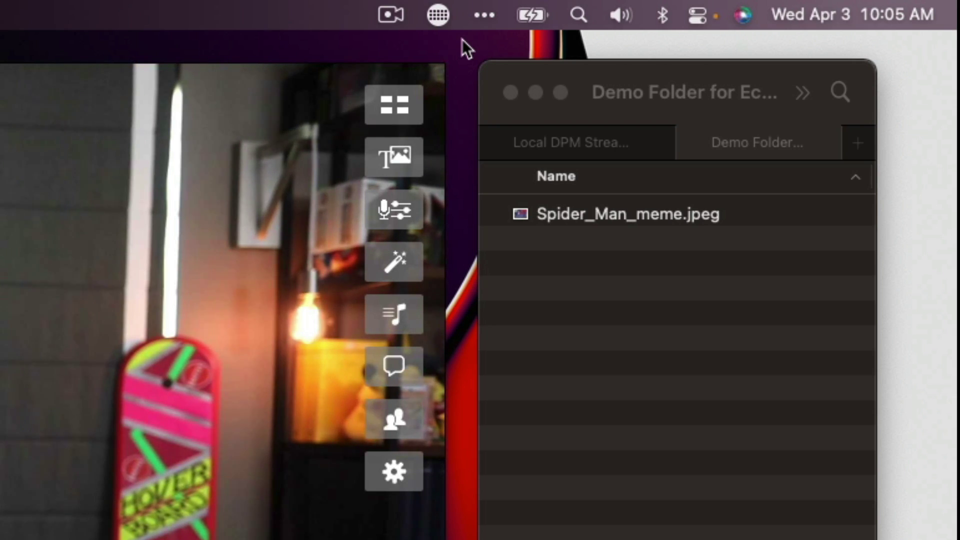
# - Open the Stream Deck configuration window and look over its device and profile lists, keeping Stream Deck XL with Default Profile
pyautogui.click(438, 16)
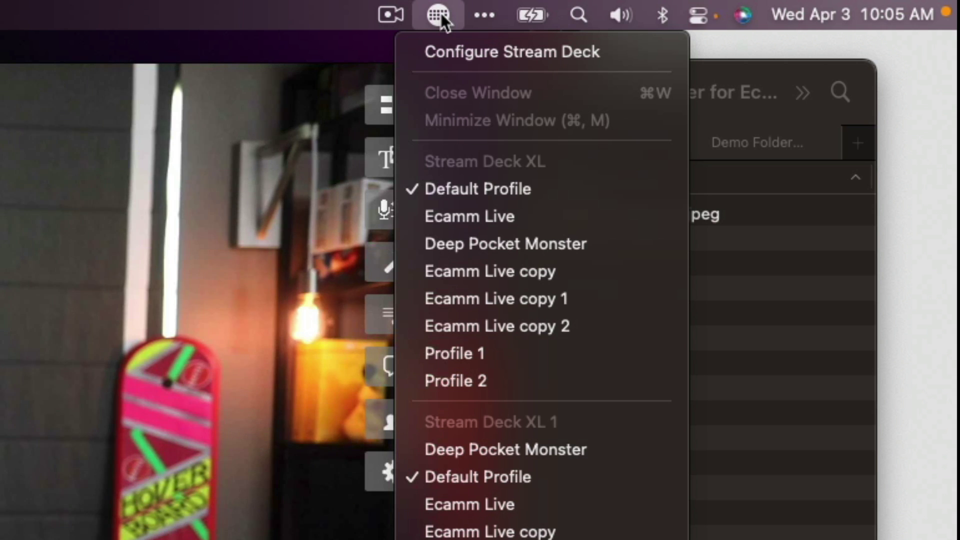
pyautogui.click(456, 55)
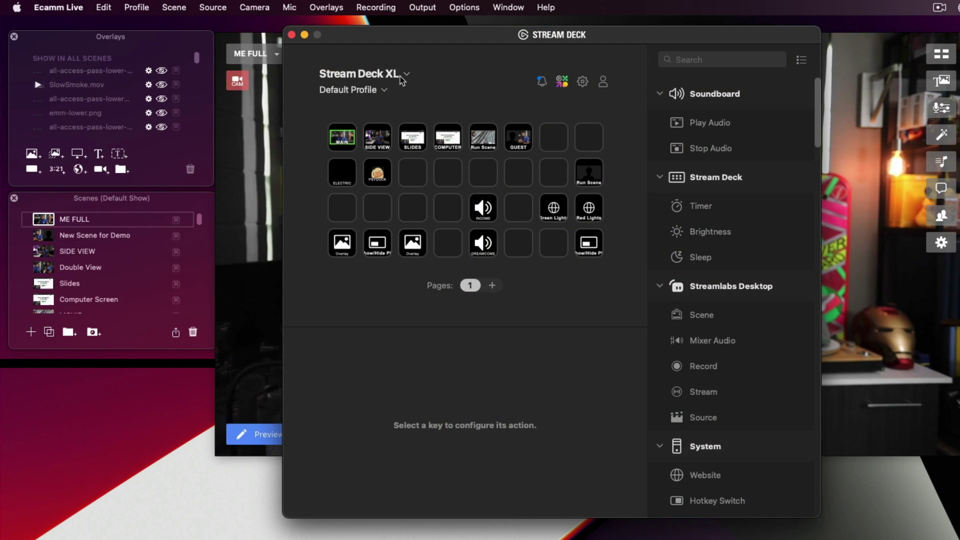
pyautogui.click(402, 81)
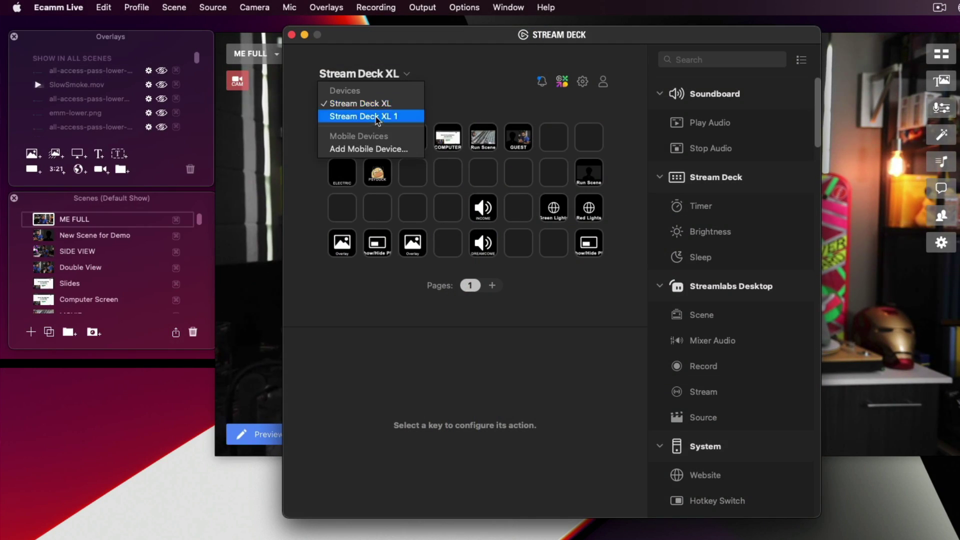
pyautogui.click(431, 89)
pyautogui.click(386, 90)
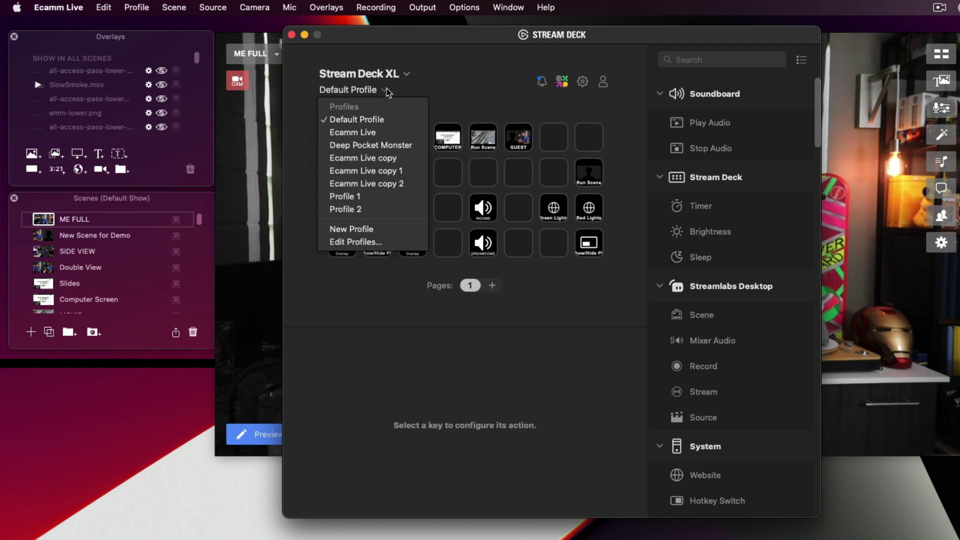
pyautogui.click(447, 96)
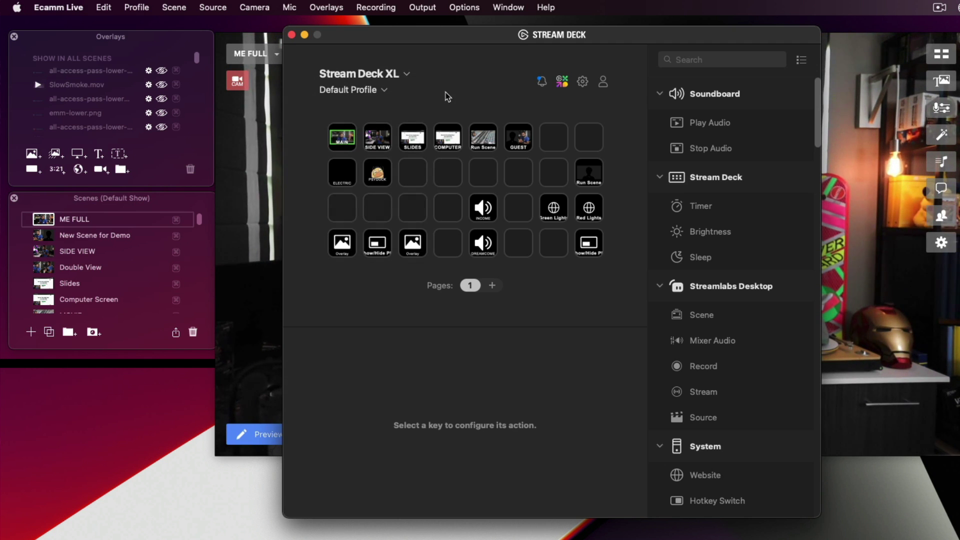
# - Examine the Run Scene settings assigned to the MAIN and SIDE VIEW keys
pyautogui.click(378, 144)
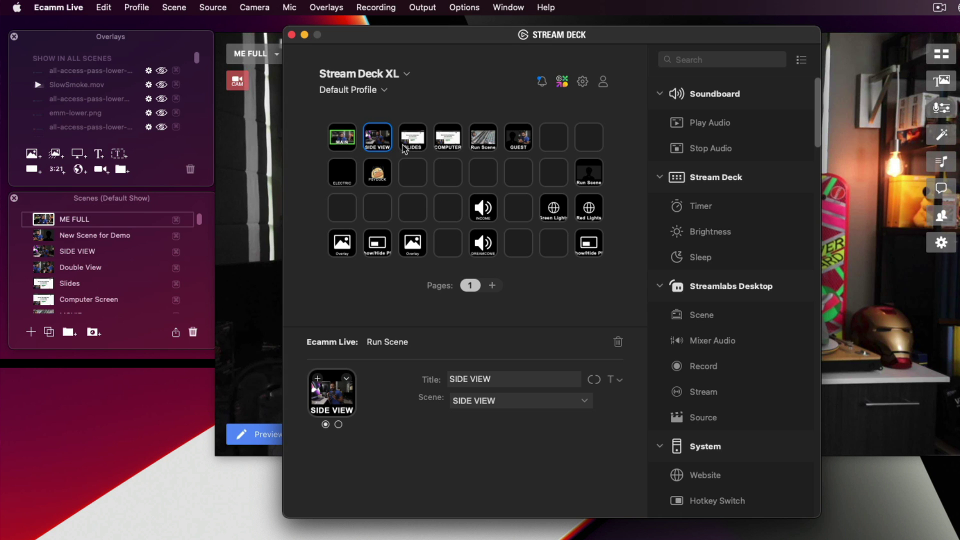
pyautogui.click(350, 142)
pyautogui.click(370, 144)
# - Assign Ecamm Live's Show/Hide Overlay action to the last key of the first row, using the Spider-Man meme overlay
pyautogui.click(594, 143)
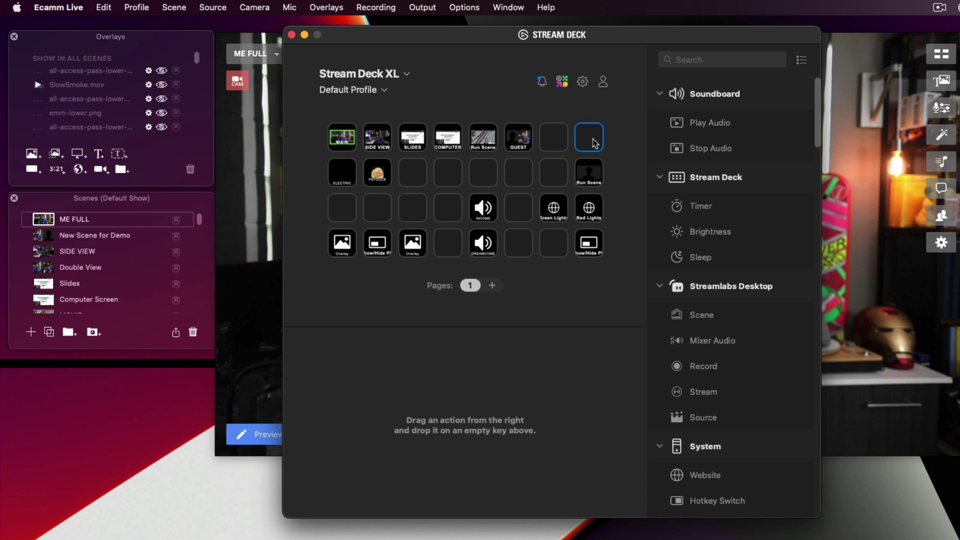
pyautogui.scroll(-15, 727, 214)
pyautogui.scroll(5, 727, 215)
pyautogui.scroll(1, 728, 215)
pyautogui.scroll(-8, 727, 215)
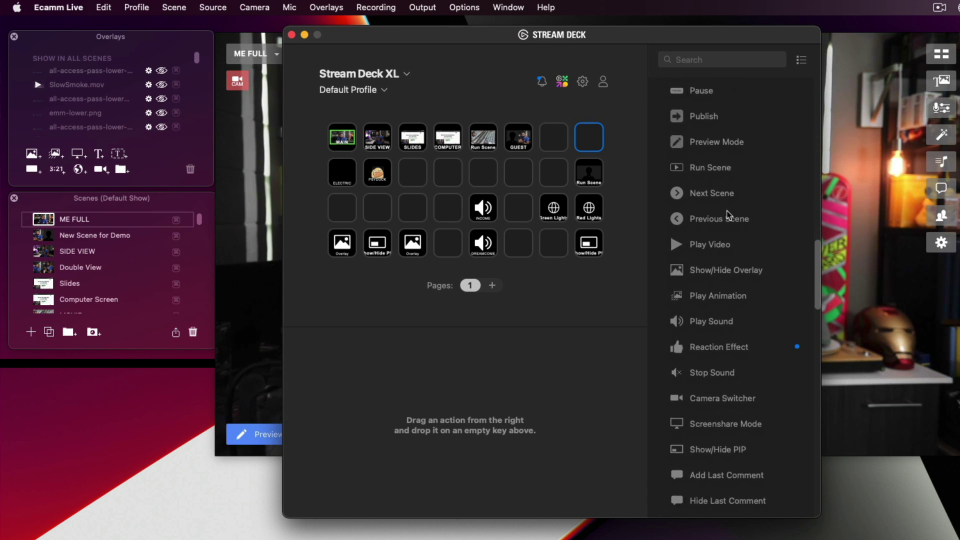
pyautogui.moveTo(728, 242); pyautogui.dragTo(591, 141)
pyautogui.click(579, 402)
pyautogui.scroll(-3, 584, 436)
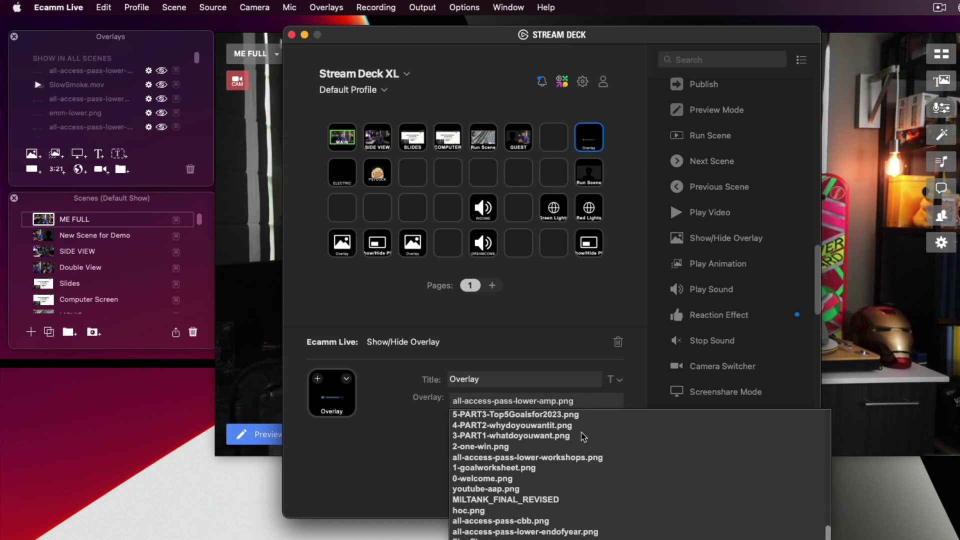
pyautogui.click(587, 531)
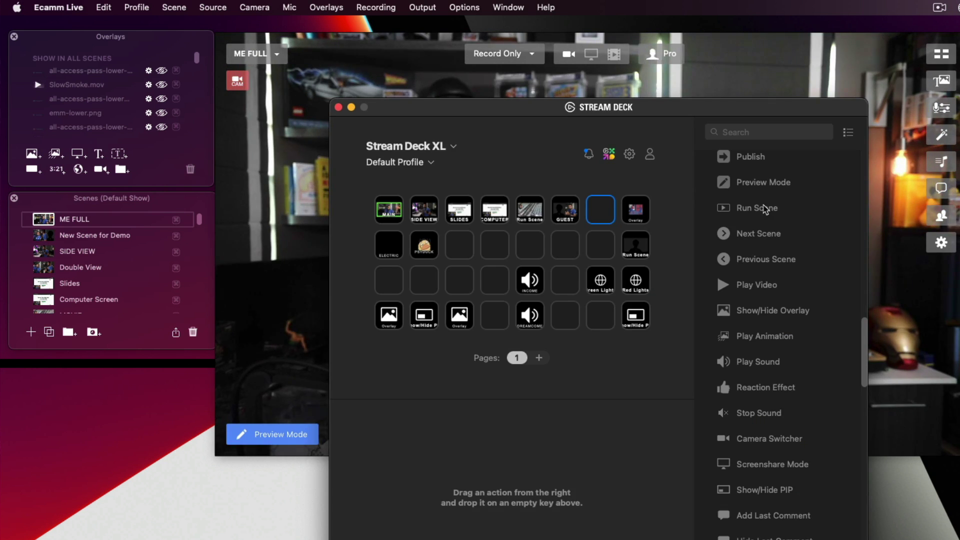
# - Assign Run Scene to the first row's seventh key for New Scene for Demo, titled NEW SCENE, and close the Stream Deck window
pyautogui.moveTo(770, 210); pyautogui.dragTo(605, 210)
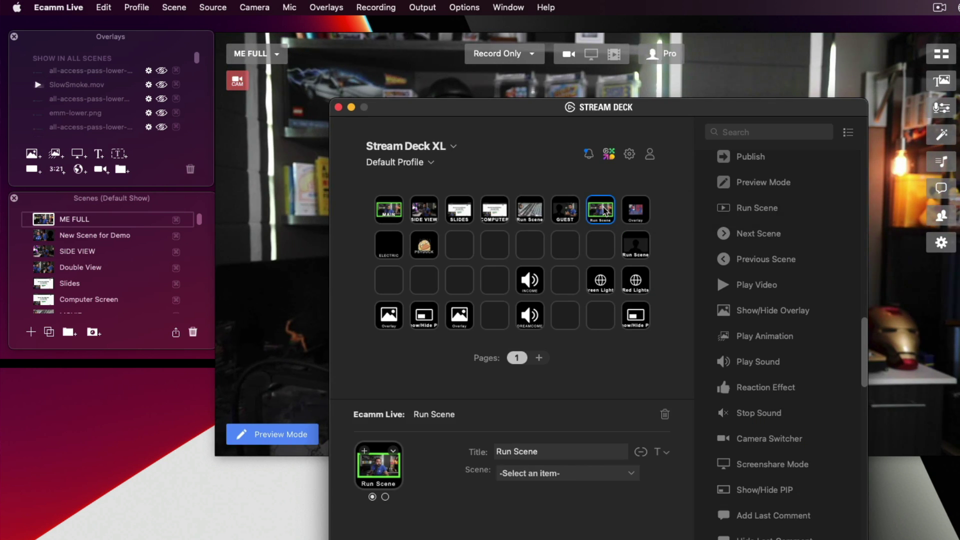
pyautogui.click(540, 474)
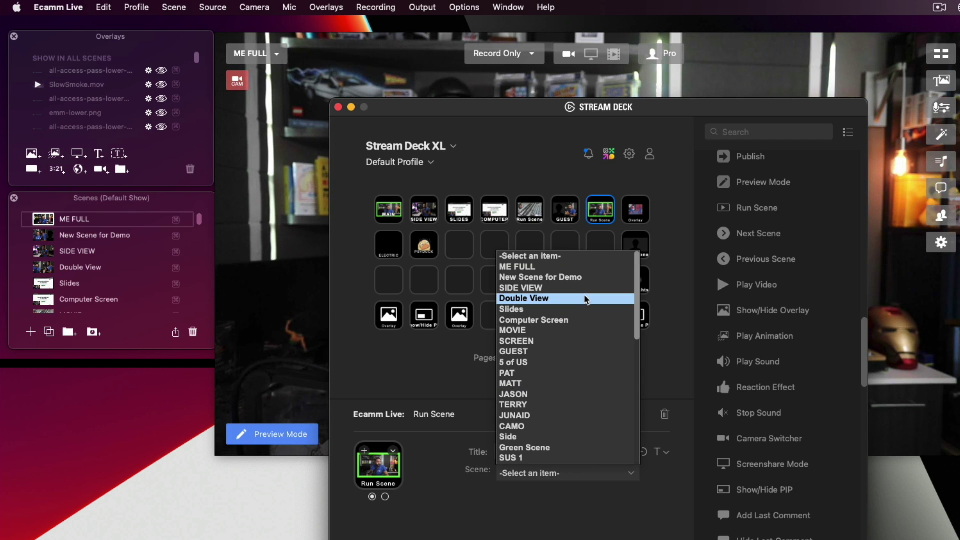
pyautogui.click(592, 280)
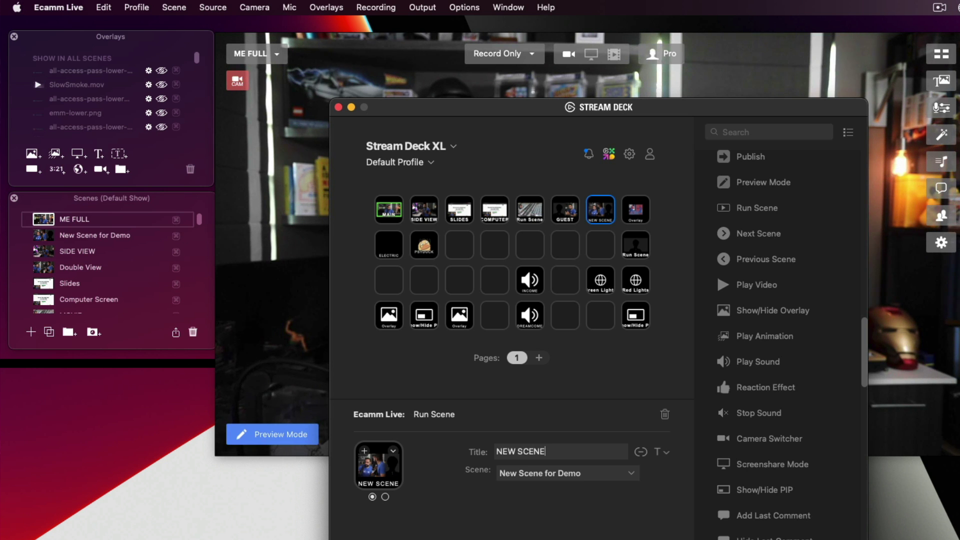
pyautogui.click(338, 108)
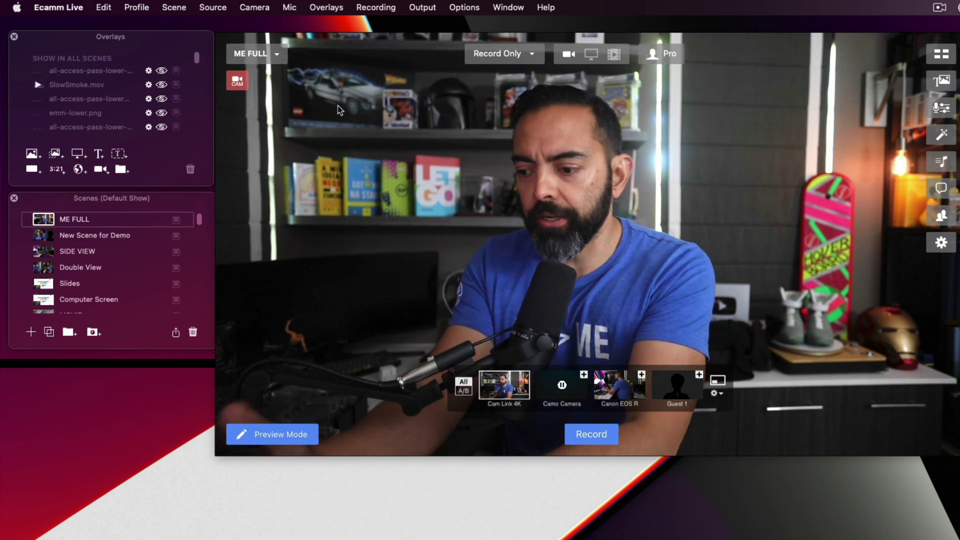